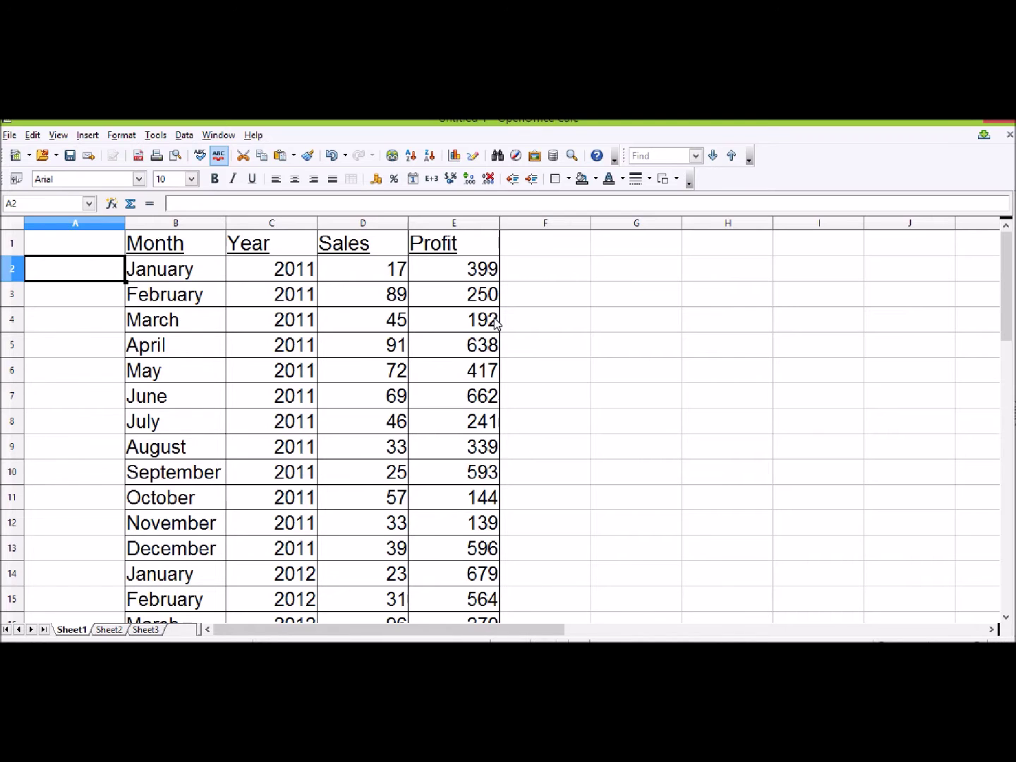
Select the Month, Year, Sales and Profit table from B1 down to E37.
scroll(379, 326, down, 9)
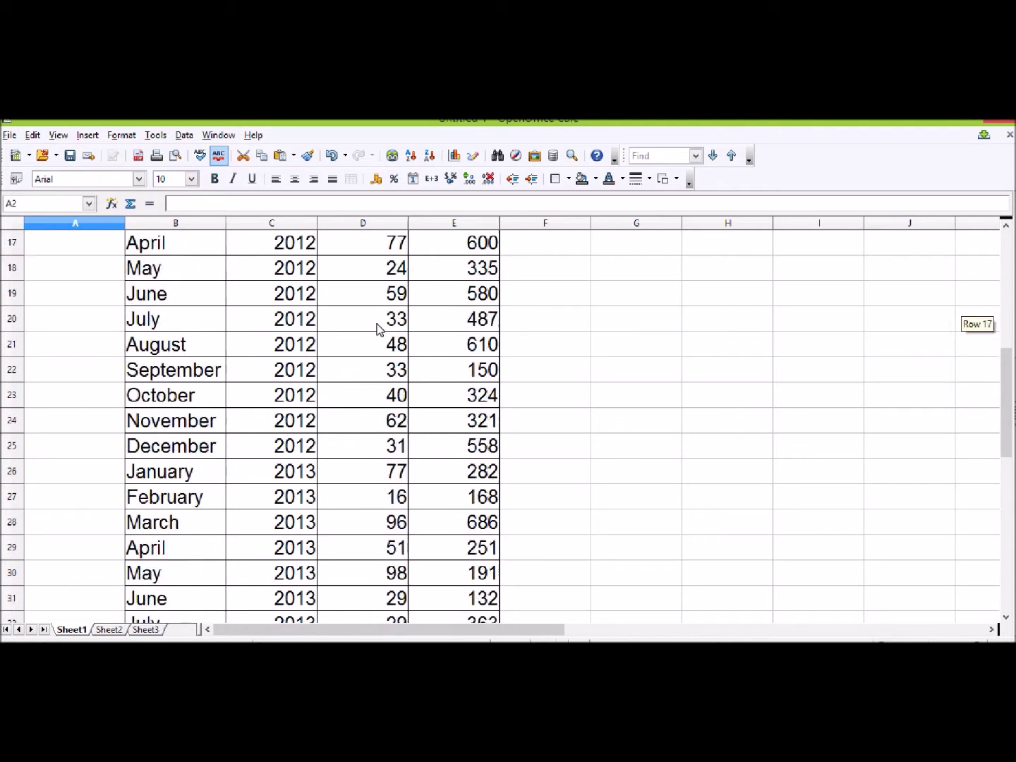
scroll(378, 326, up, 9)
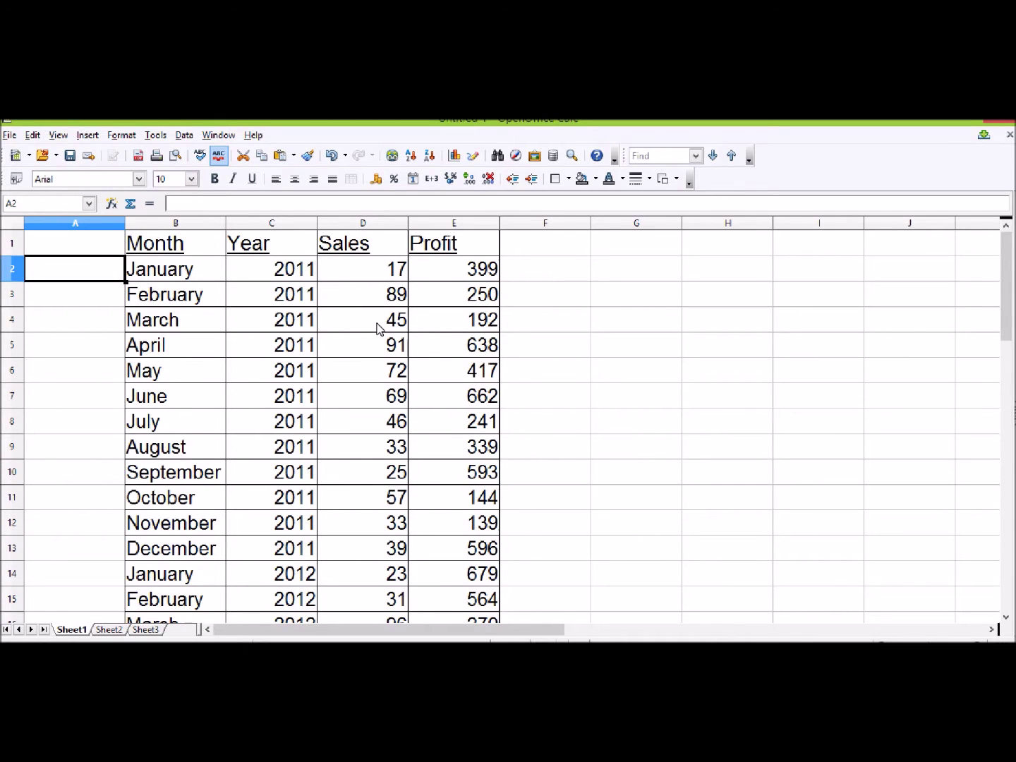
drag(169, 248, 455, 355)
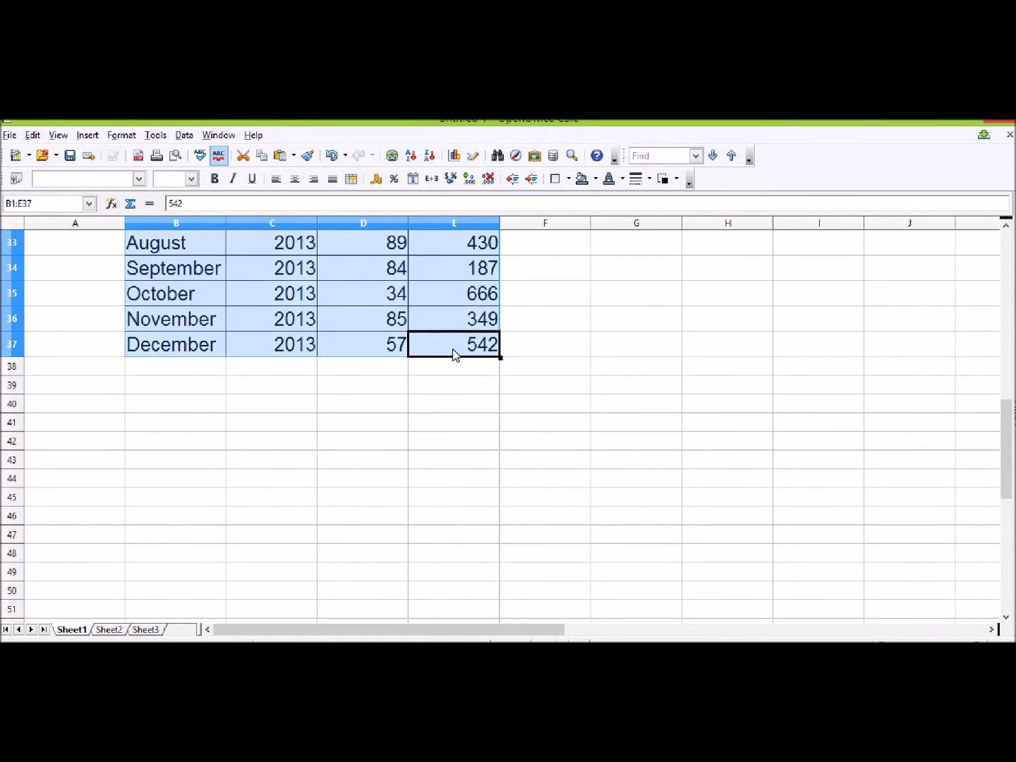
scroll(522, 360, up, 11)
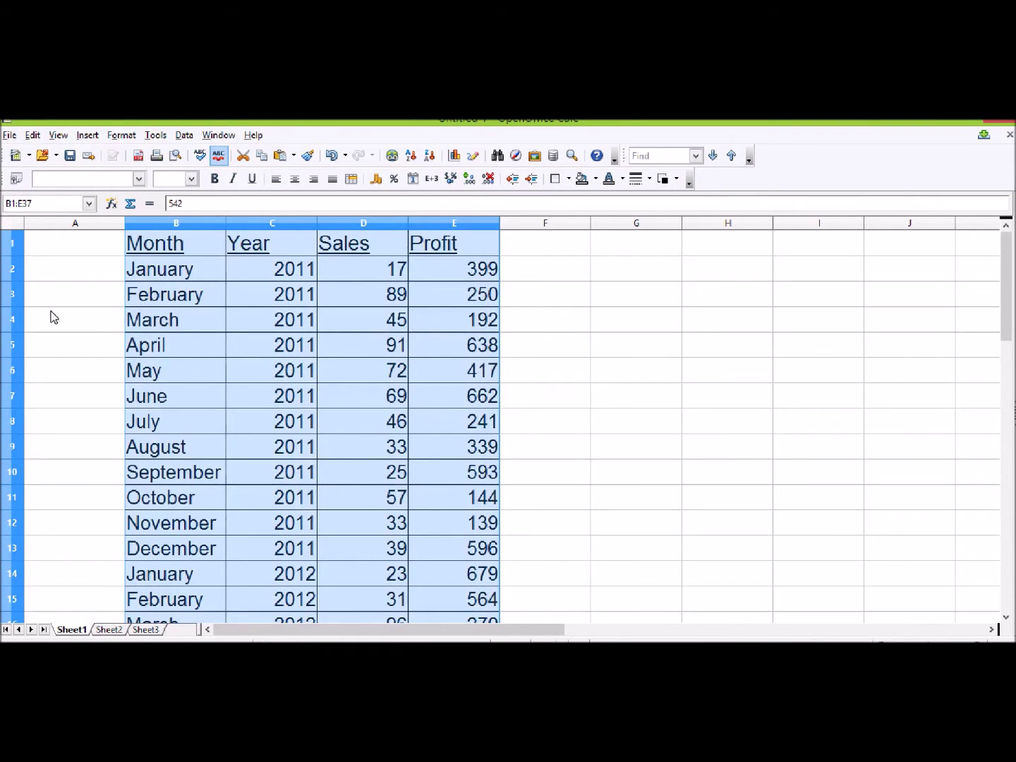
scroll(308, 343, down, 9)
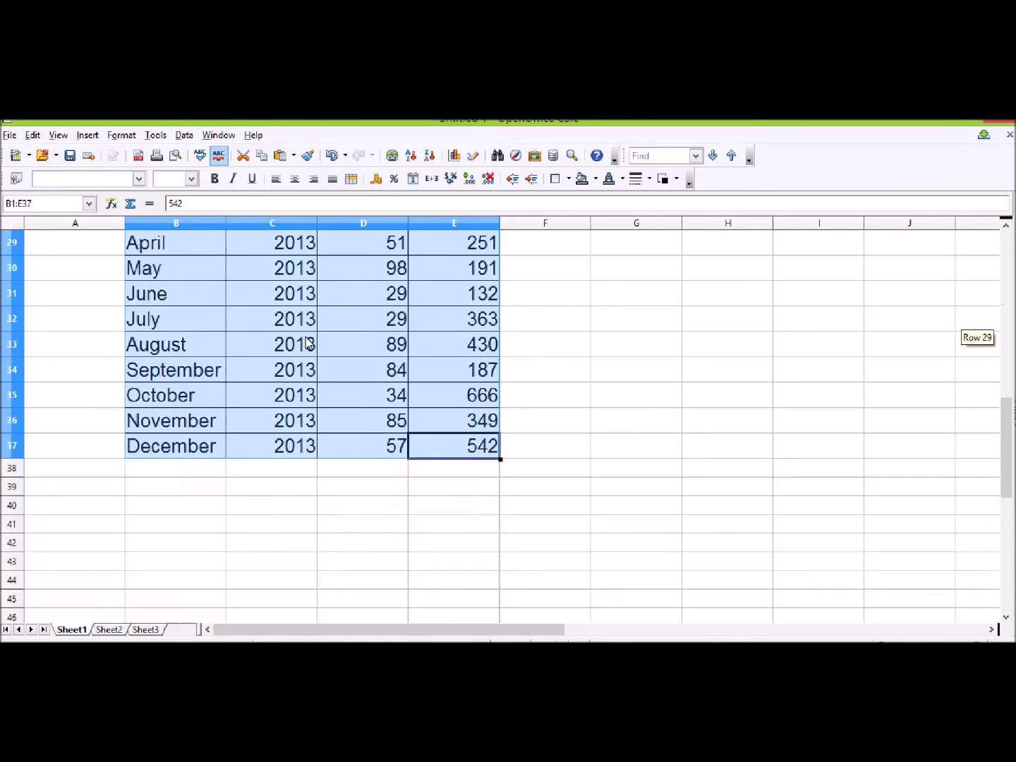
scroll(308, 343, down, 1)
scroll(308, 344, up, 10)
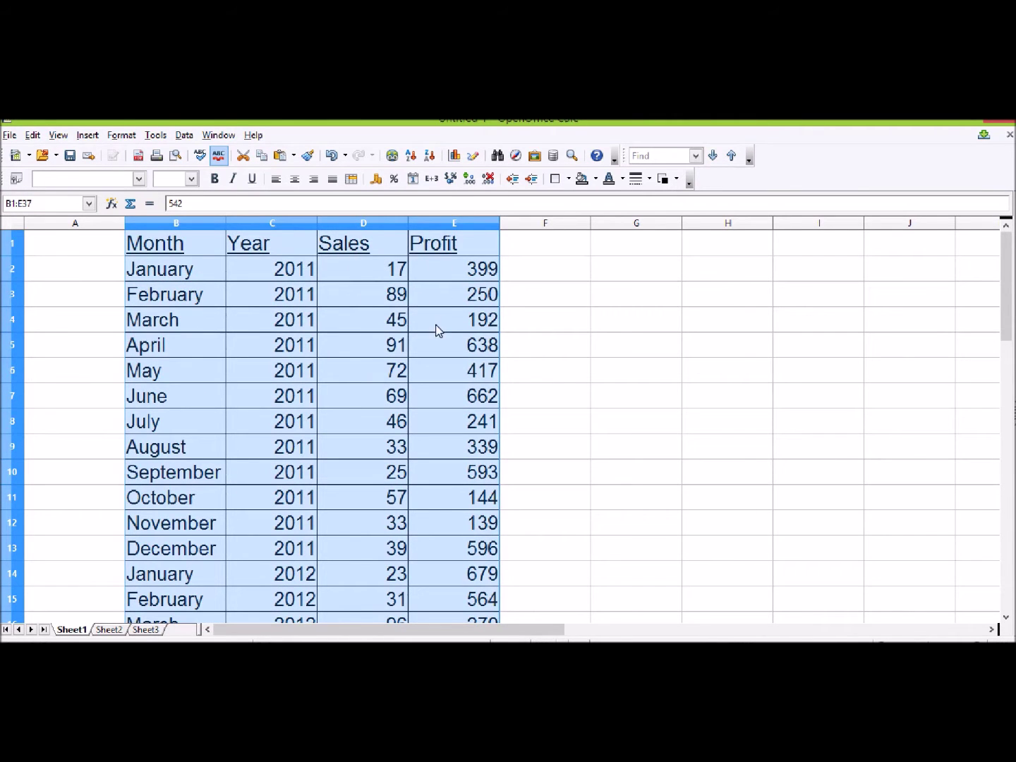
scroll(437, 295, down, 9)
scroll(437, 296, up, 3)
scroll(438, 295, up, 7)
Switch on Data > Filter > AutoFilter for the selected B1:E37 table.
click(183, 136)
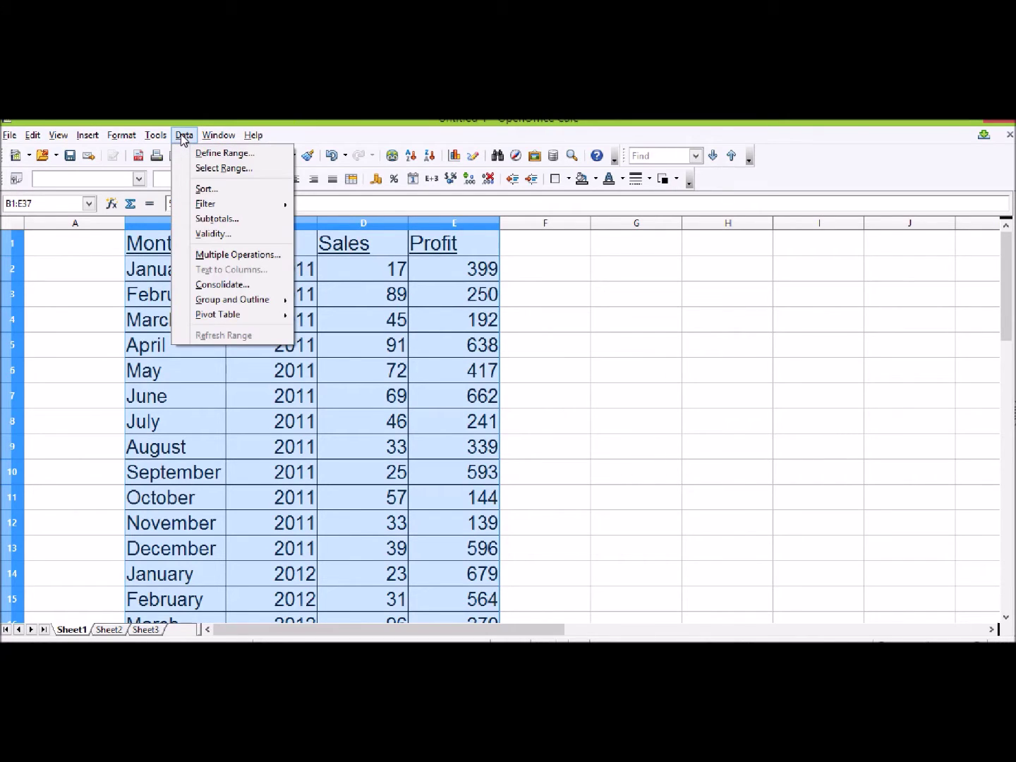
mouse_move(233, 206)
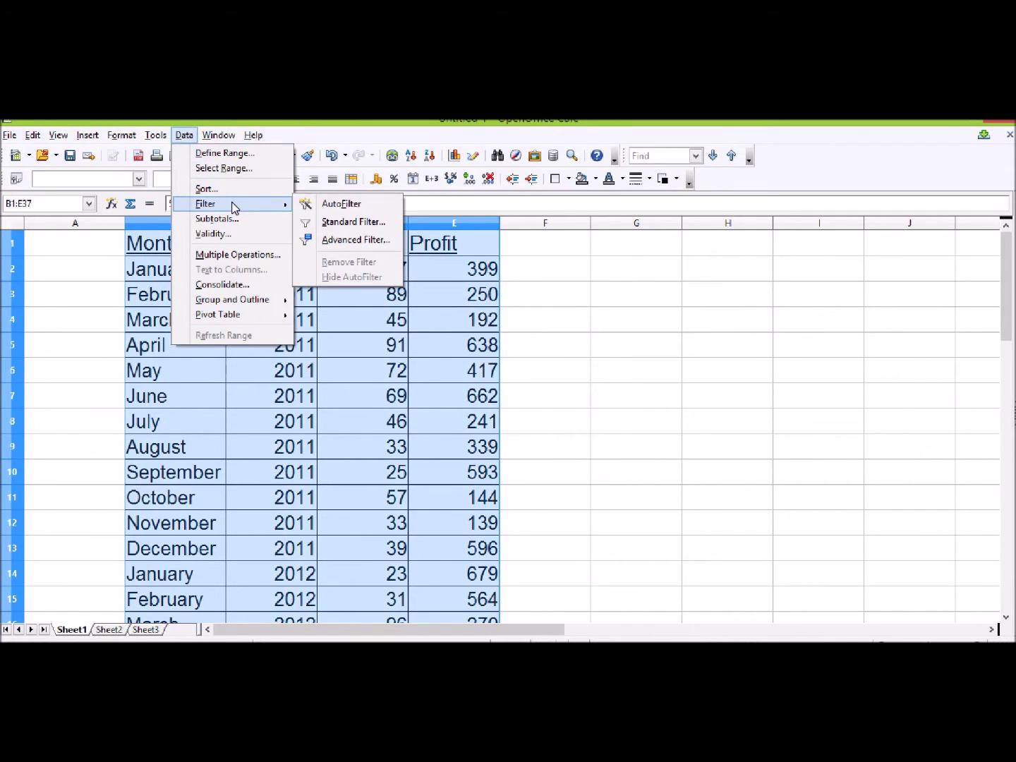
click(369, 210)
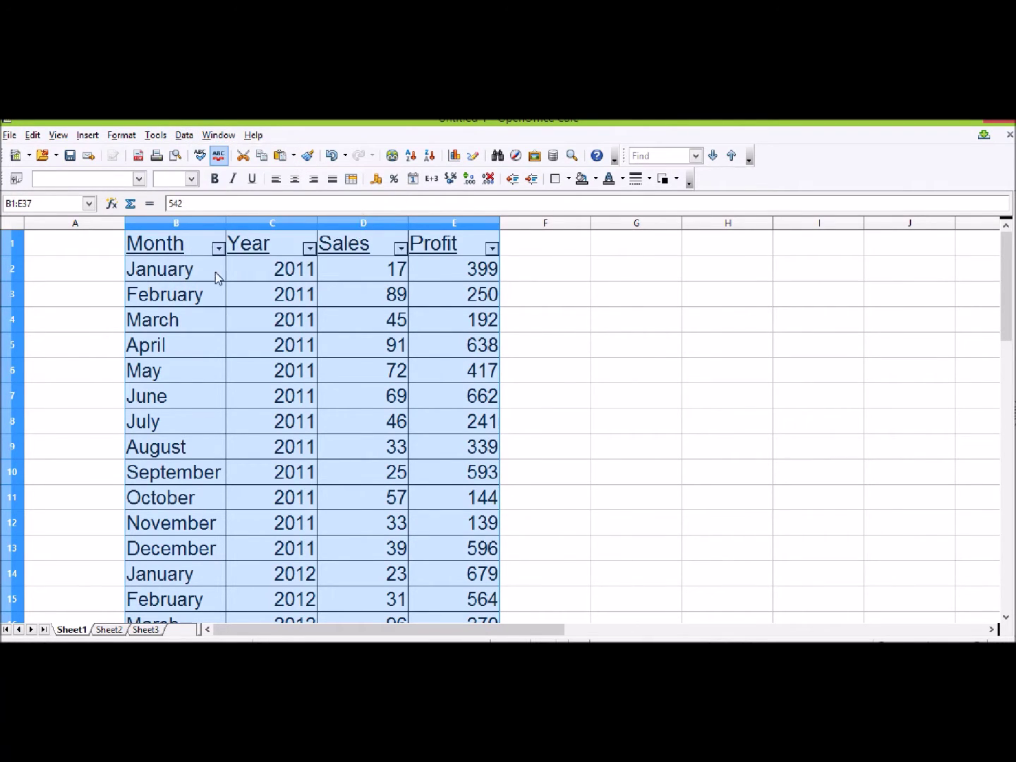
Filter the Year column to 2012 and select the visible rows 14–25.
click(70, 271)
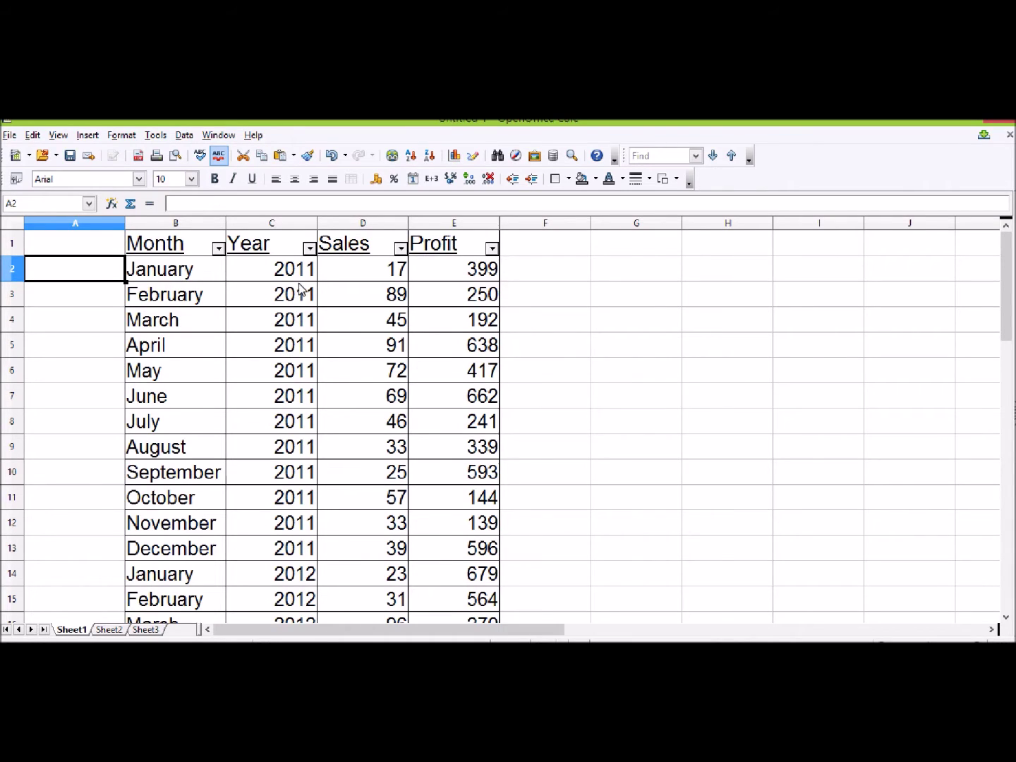
click(309, 249)
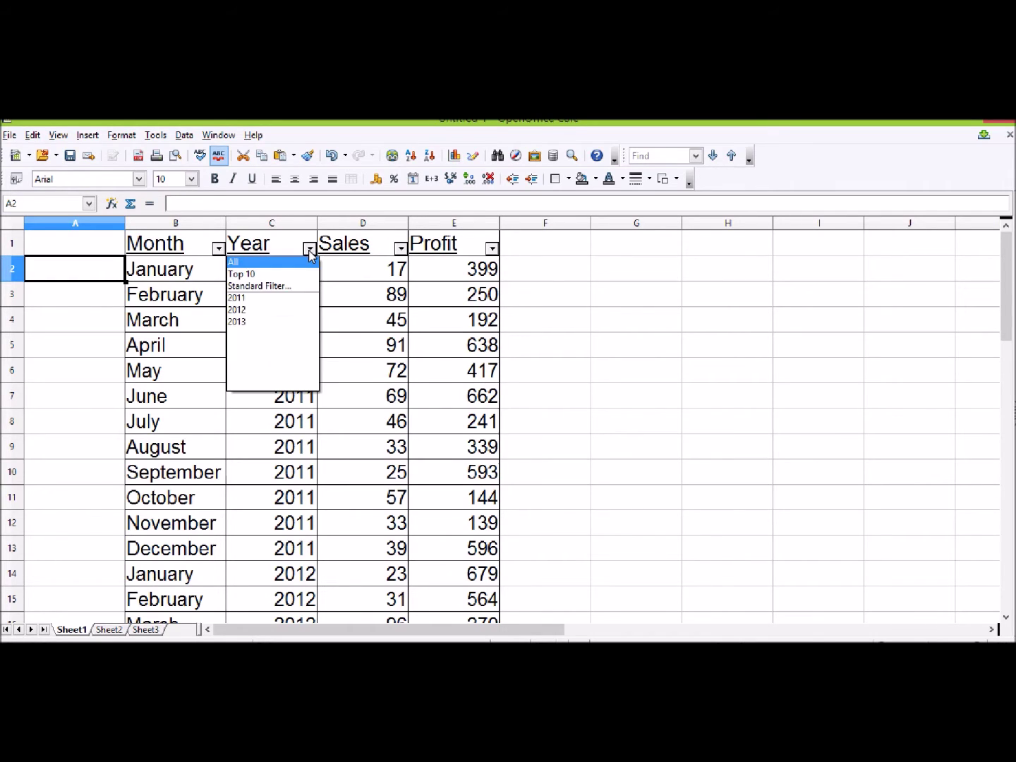
click(244, 308)
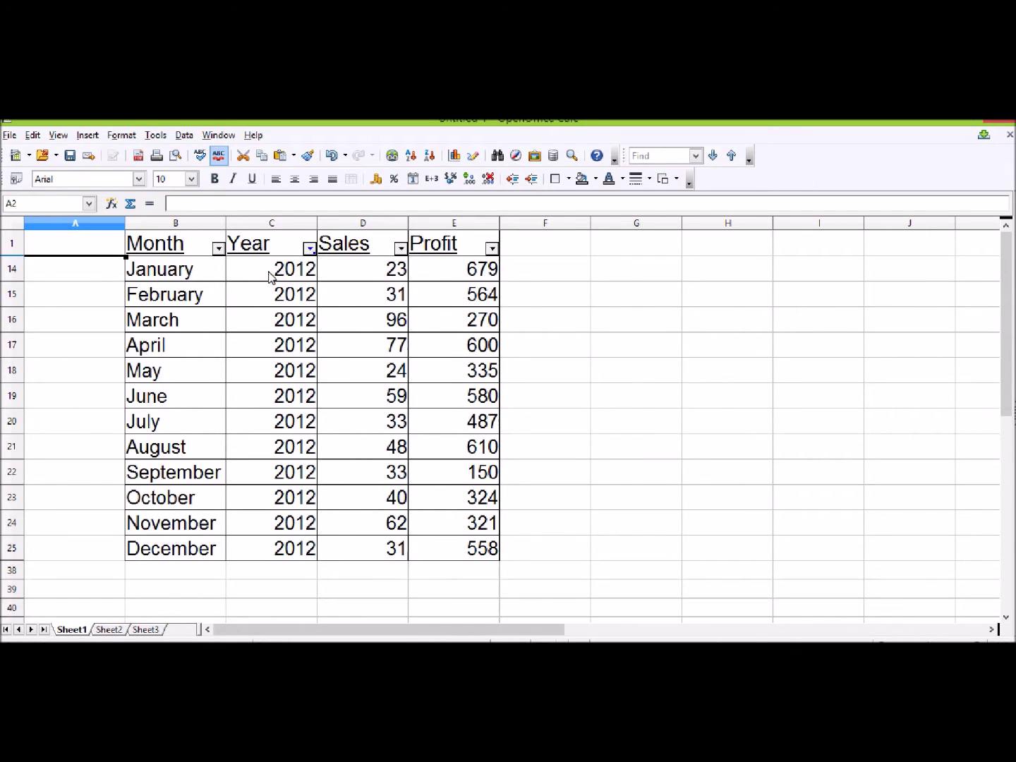
drag(189, 281, 493, 554)
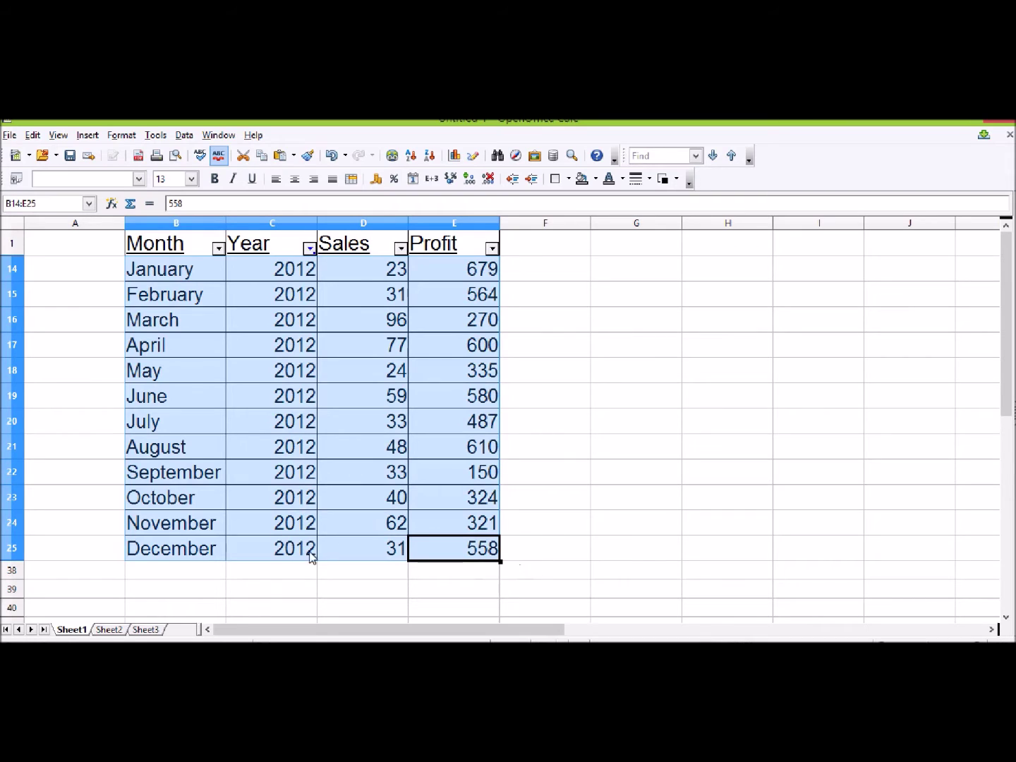
Reset the Year AutoFilter to All so every year shows.
click(262, 321)
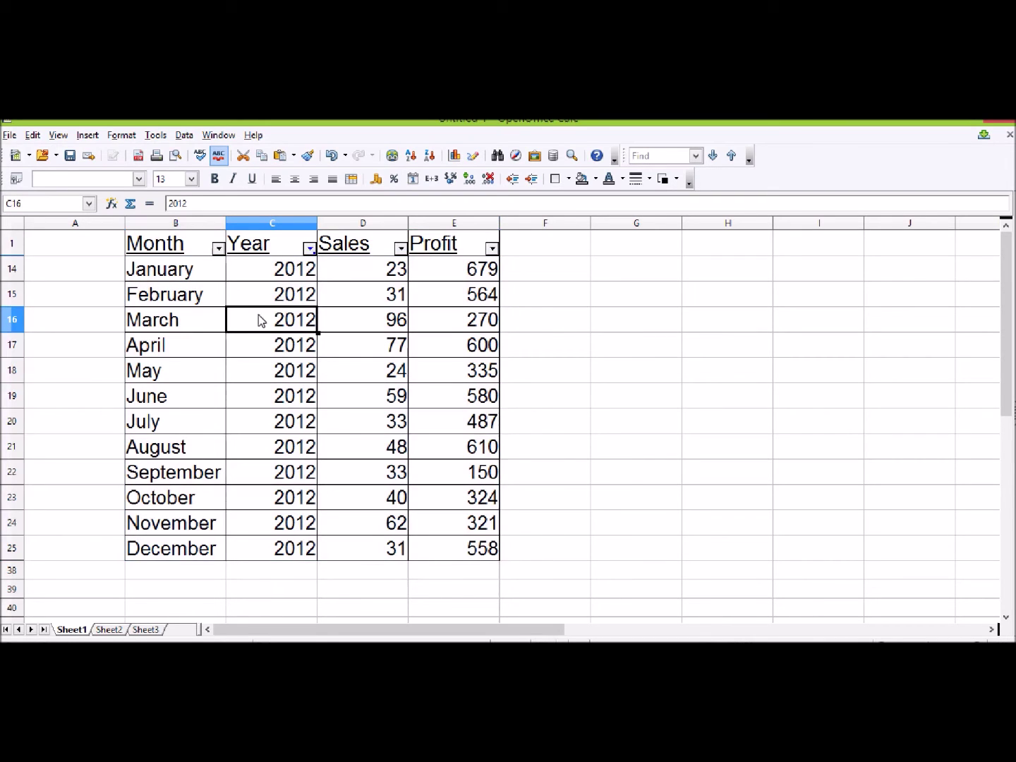
click(310, 249)
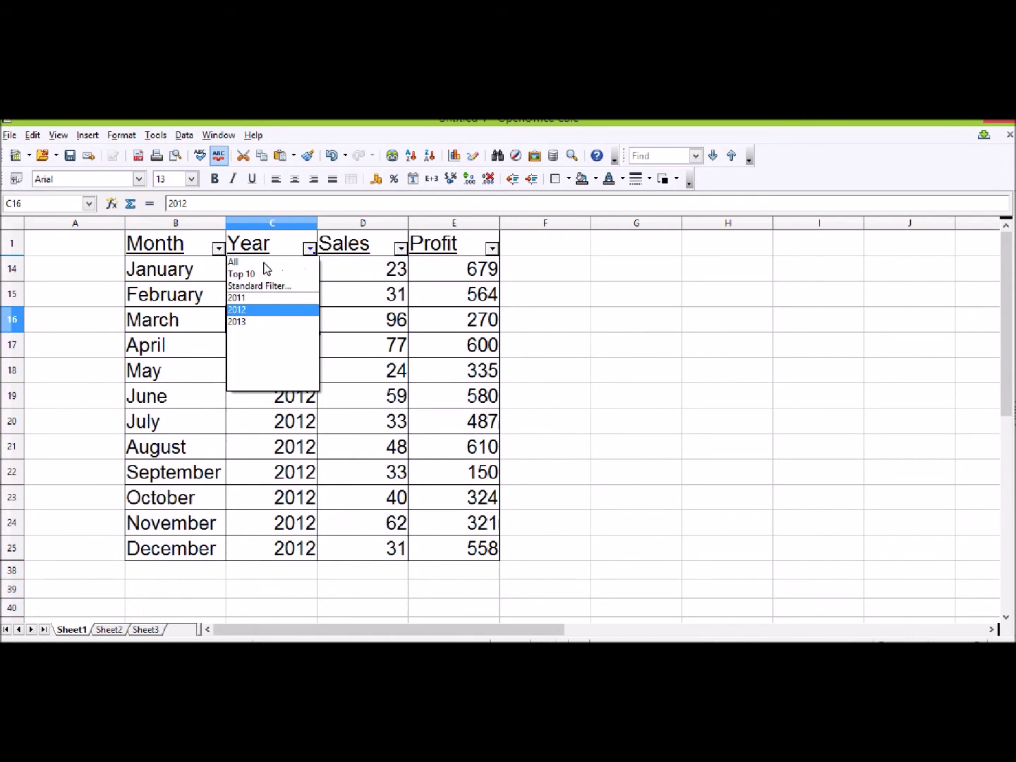
click(234, 262)
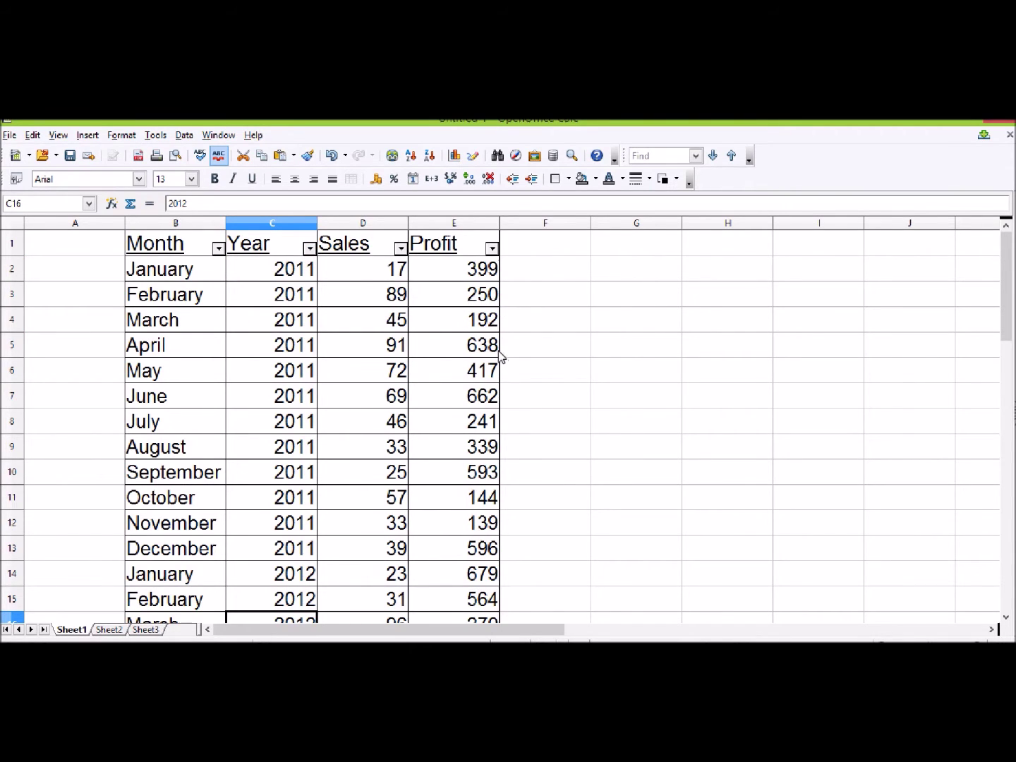
Filter the Profit column to 132, then set the Profit AutoFilter back to All.
click(493, 249)
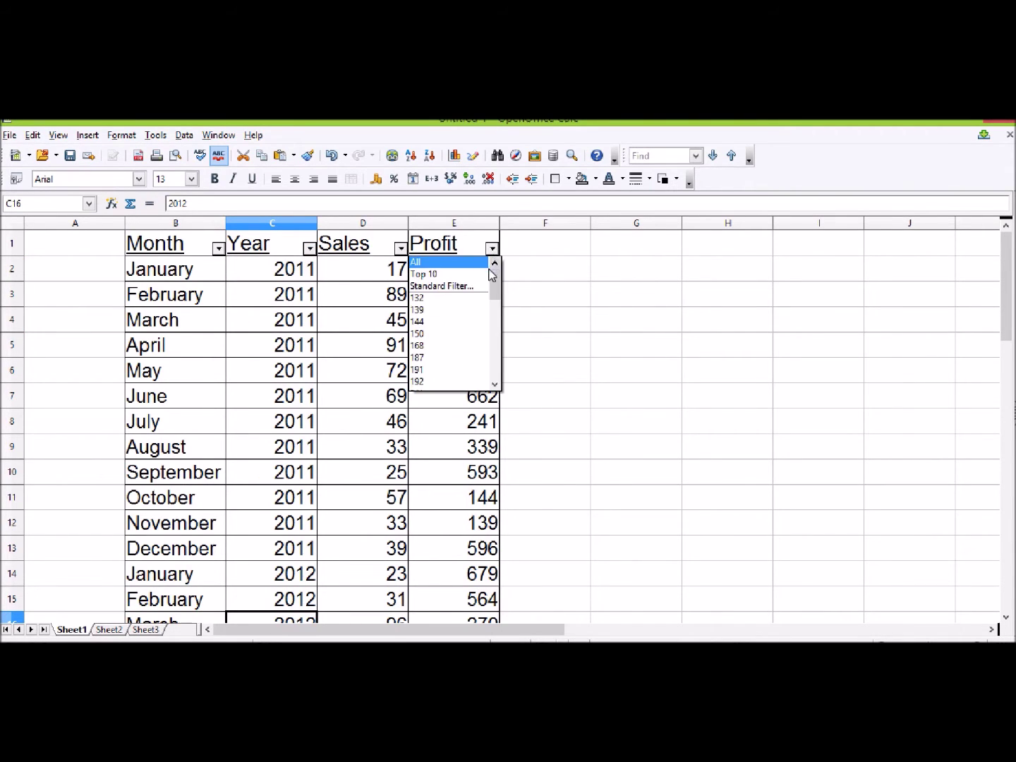
scroll(476, 321, down, 3)
scroll(470, 328, up, 3)
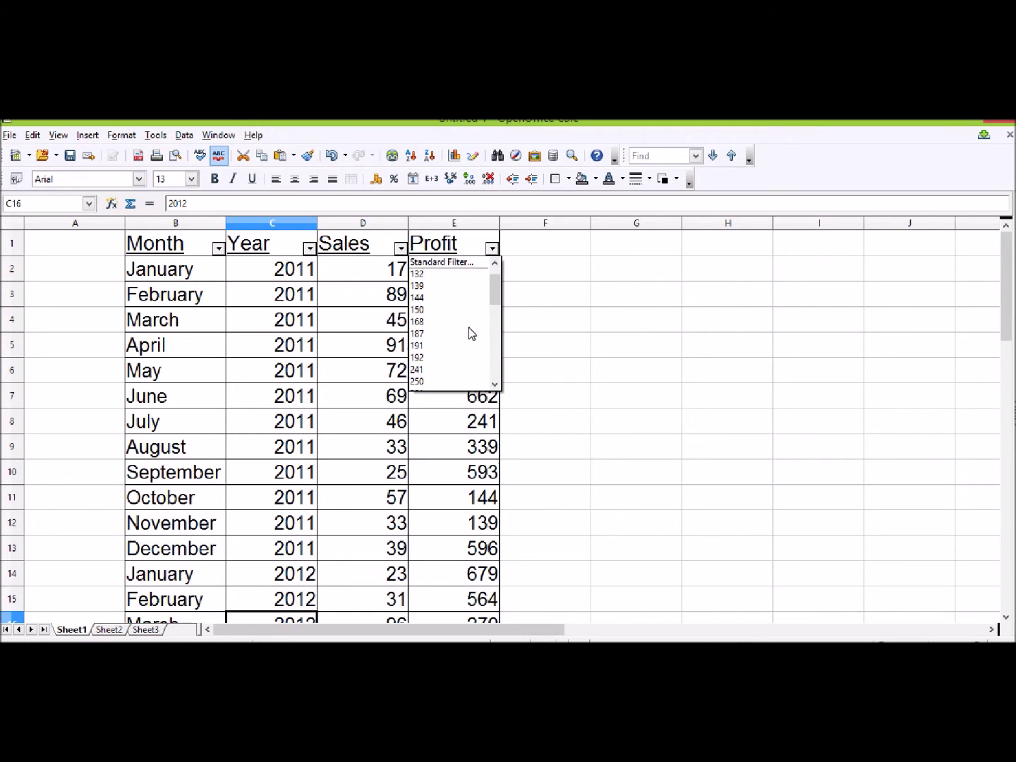
click(420, 298)
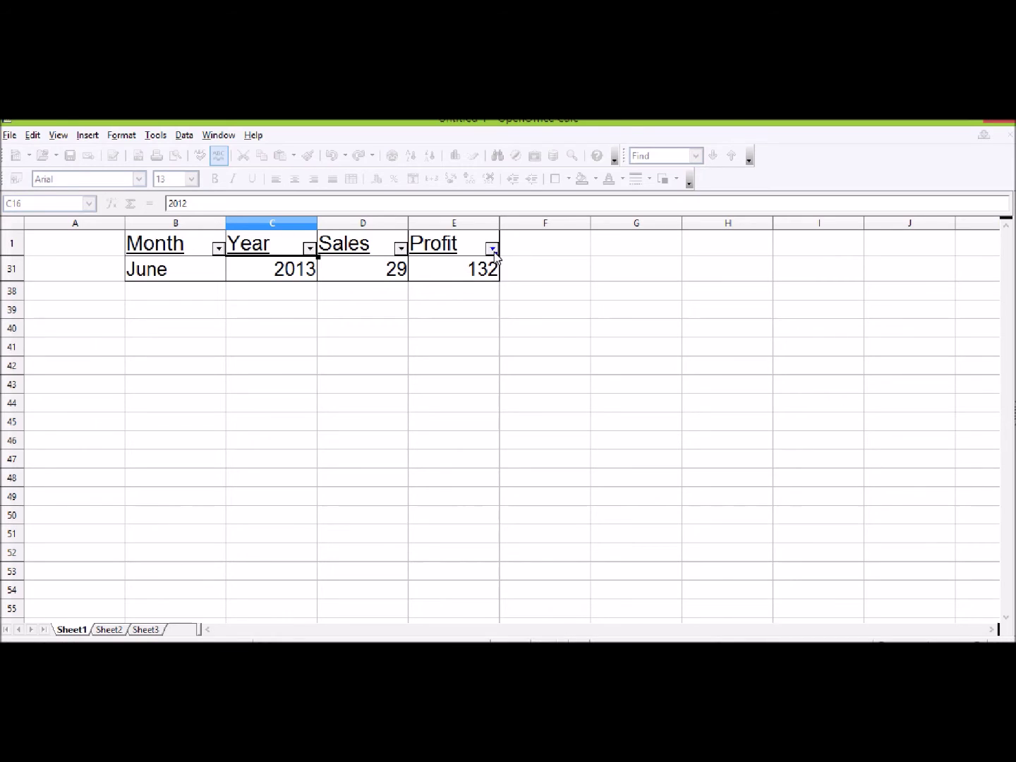
click(492, 249)
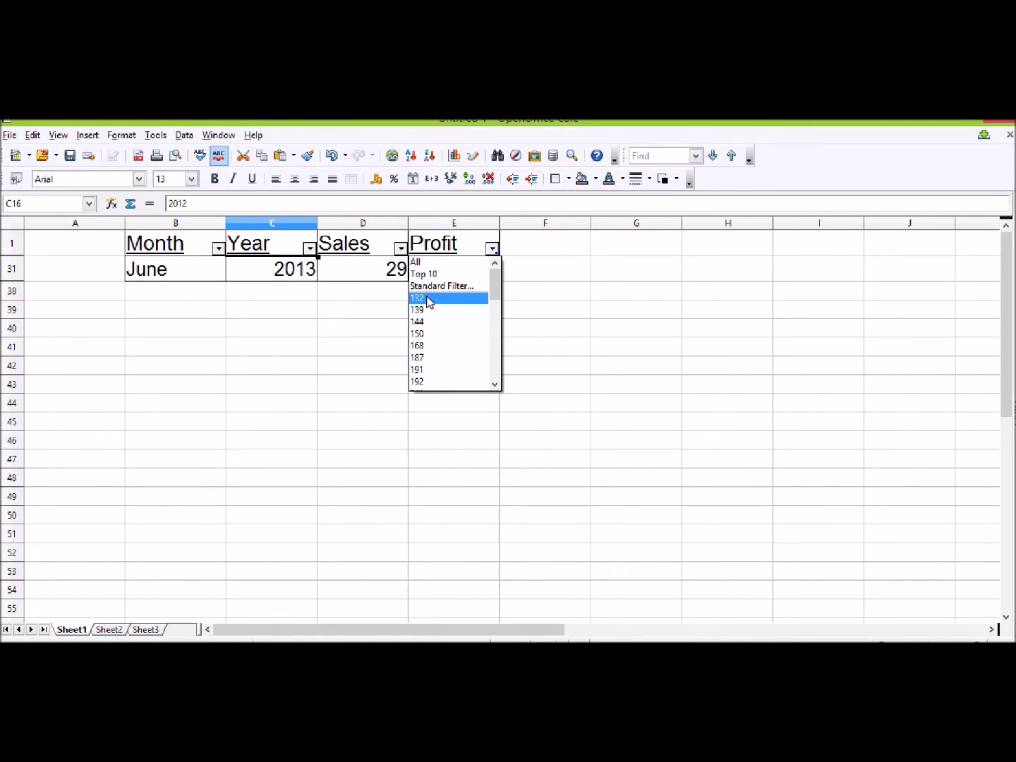
click(430, 263)
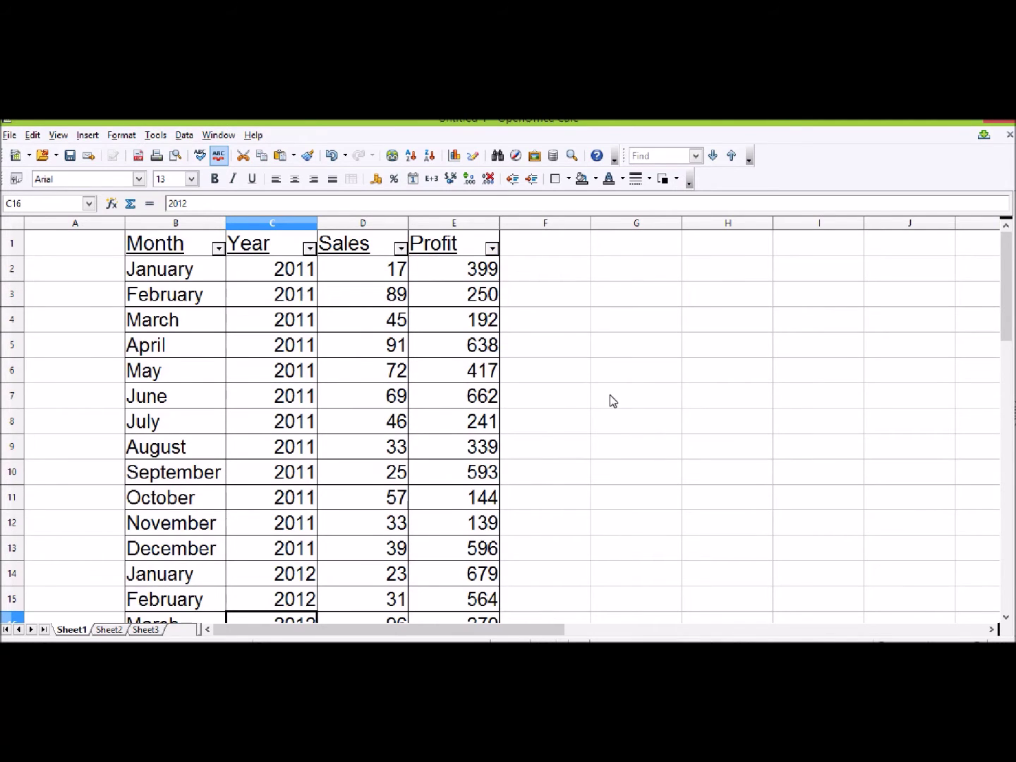
Reselect B1:E37 and switch AutoFilter off via Data > Filter.
drag(161, 240, 423, 325)
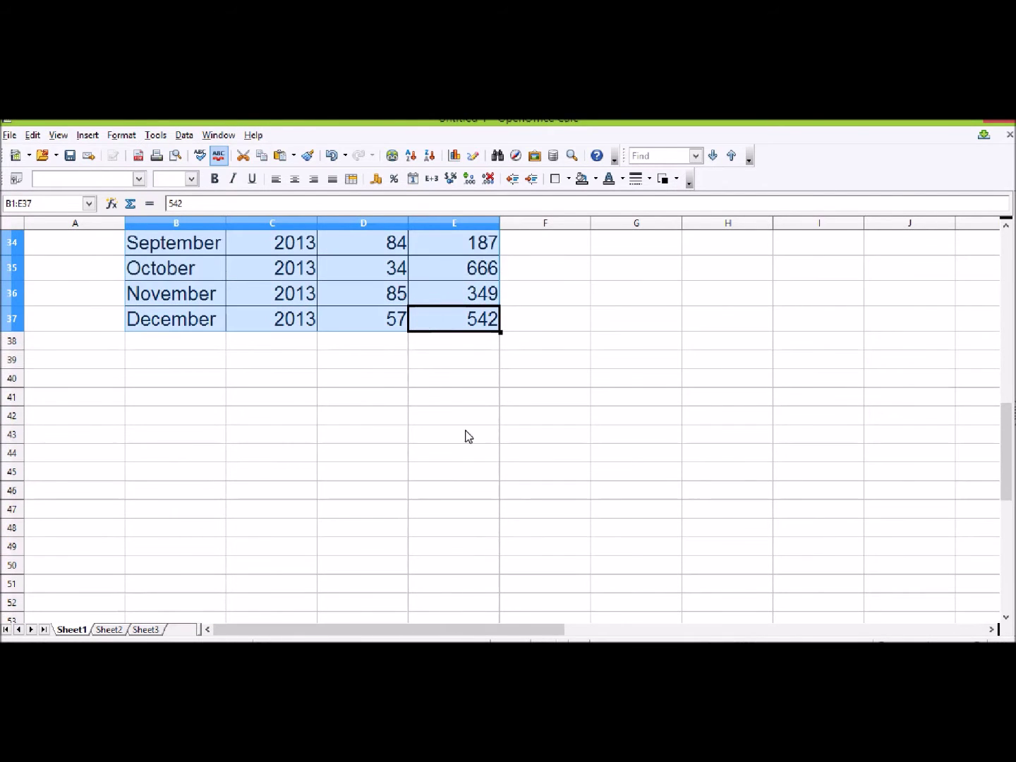
scroll(458, 416, up, 11)
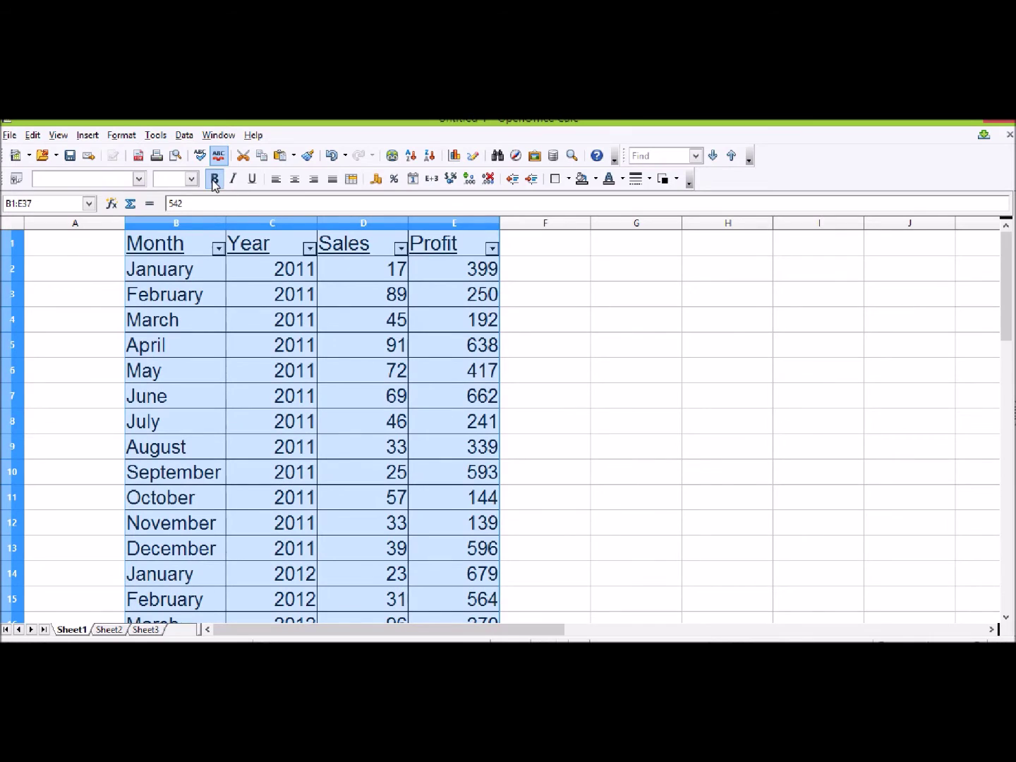
click(184, 136)
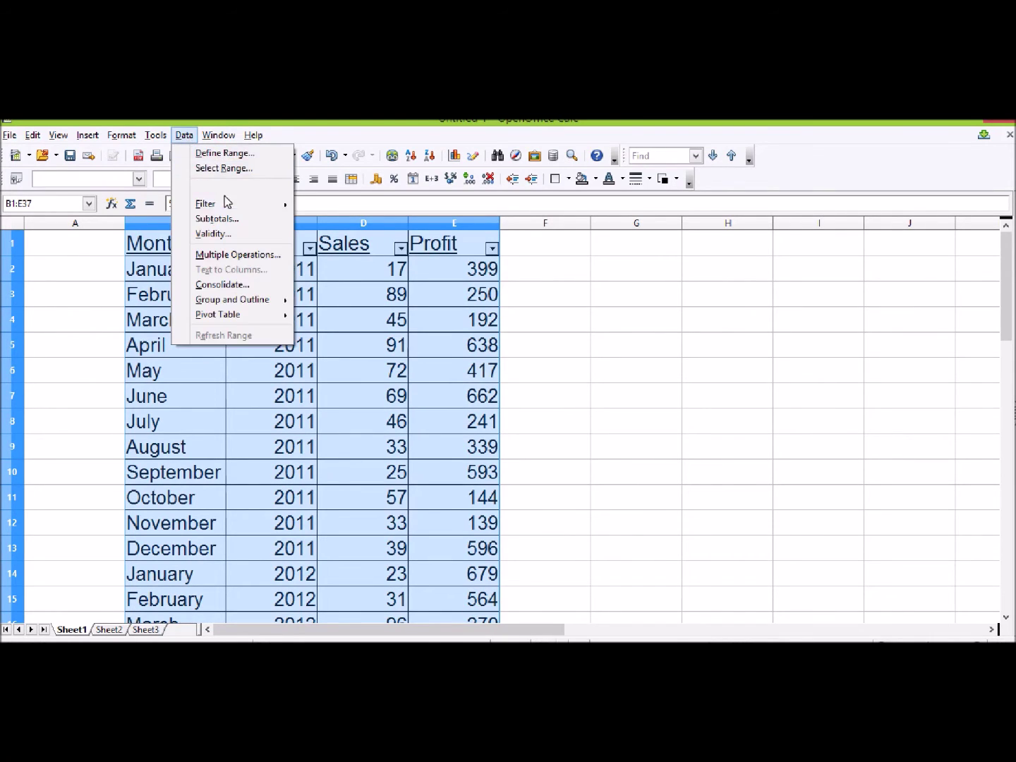
mouse_move(232, 202)
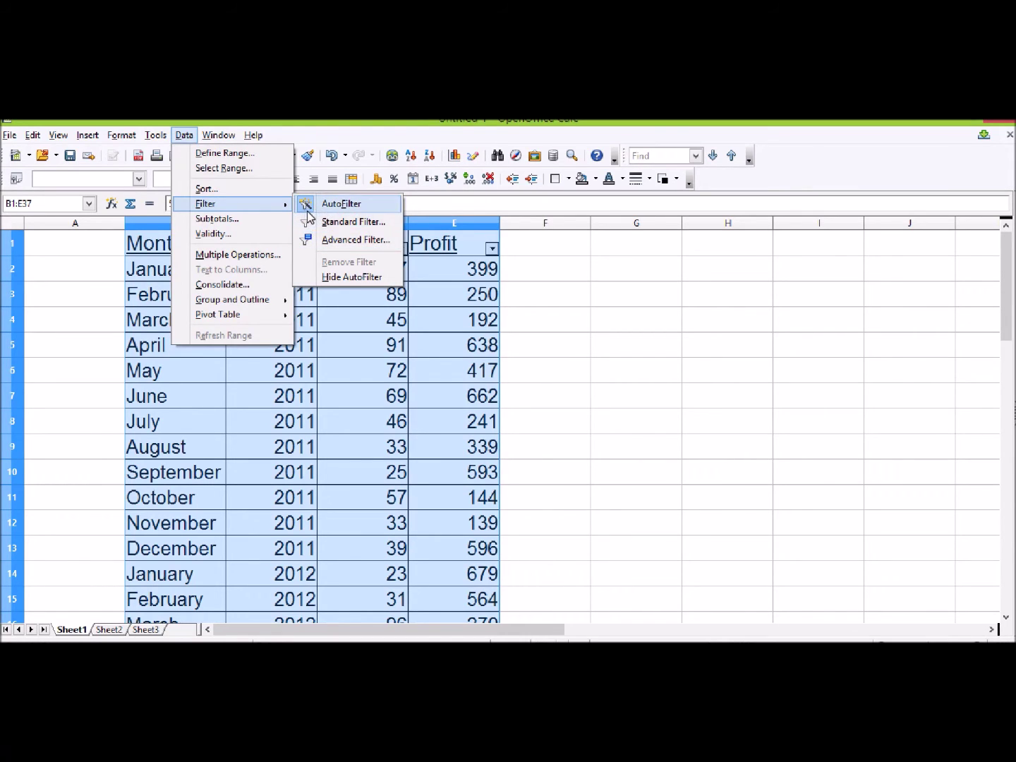
click(307, 211)
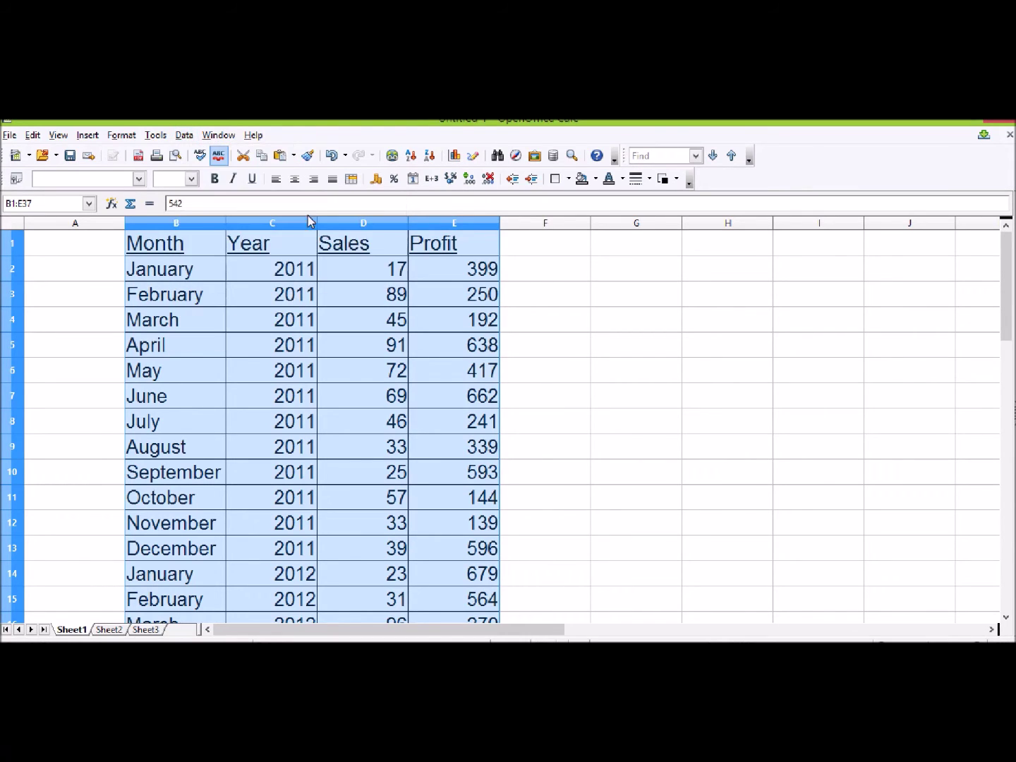
In a new Standard Filter, set the first condition to Profit >= 400.
click(185, 134)
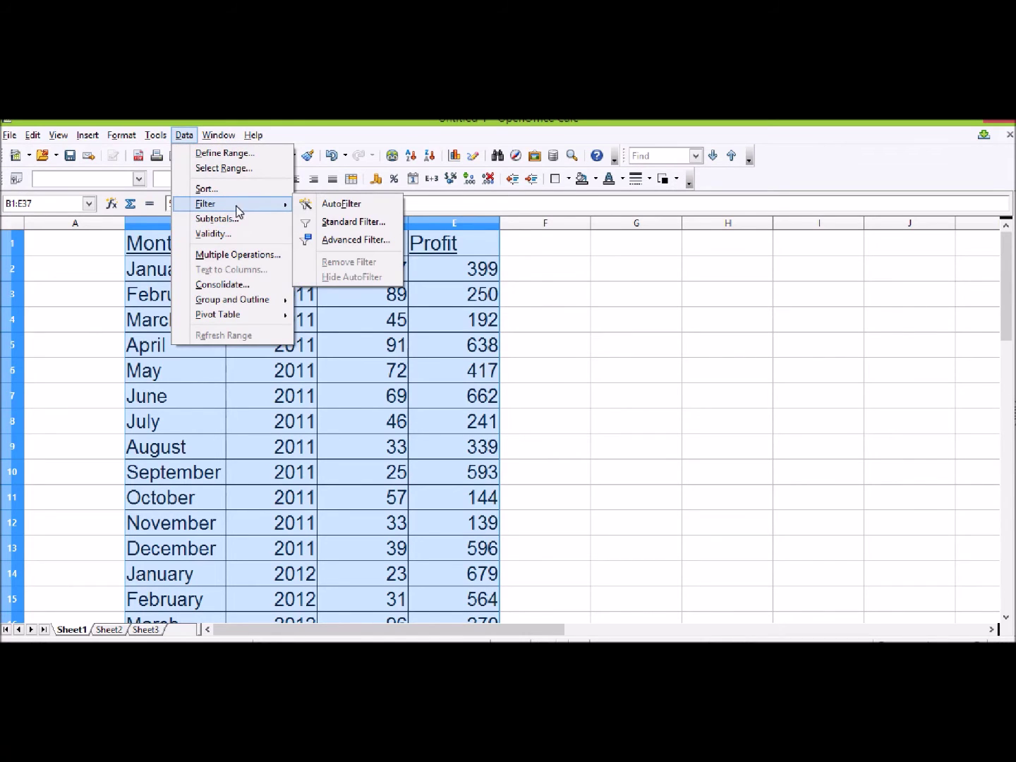
click(370, 223)
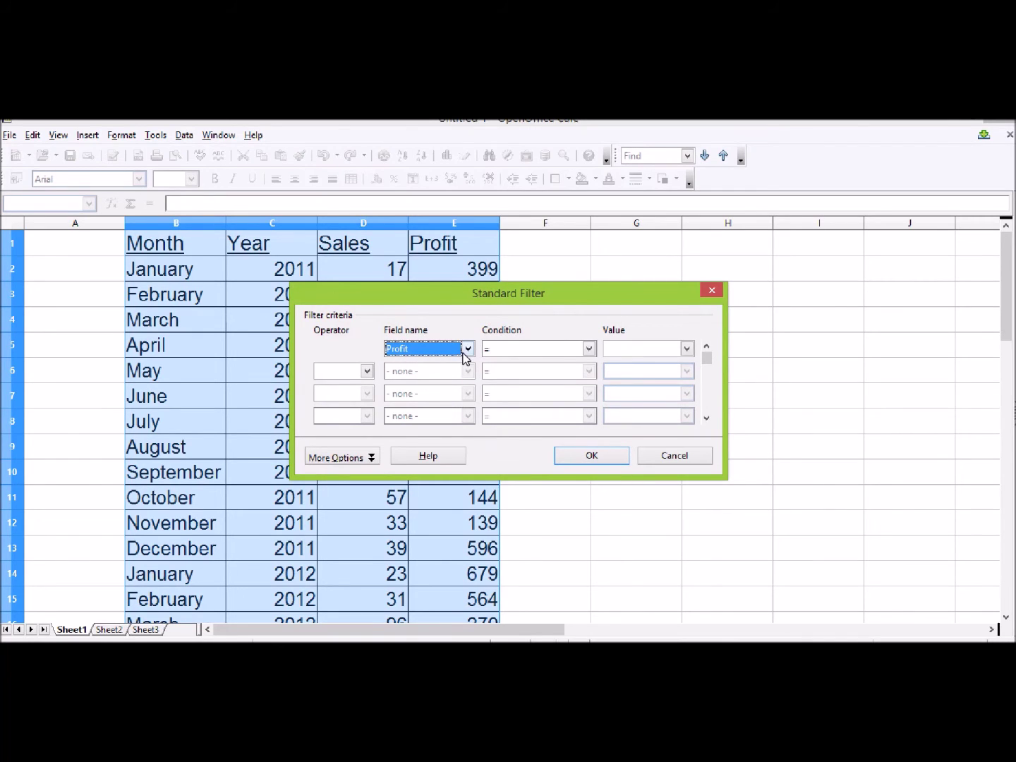
click(583, 350)
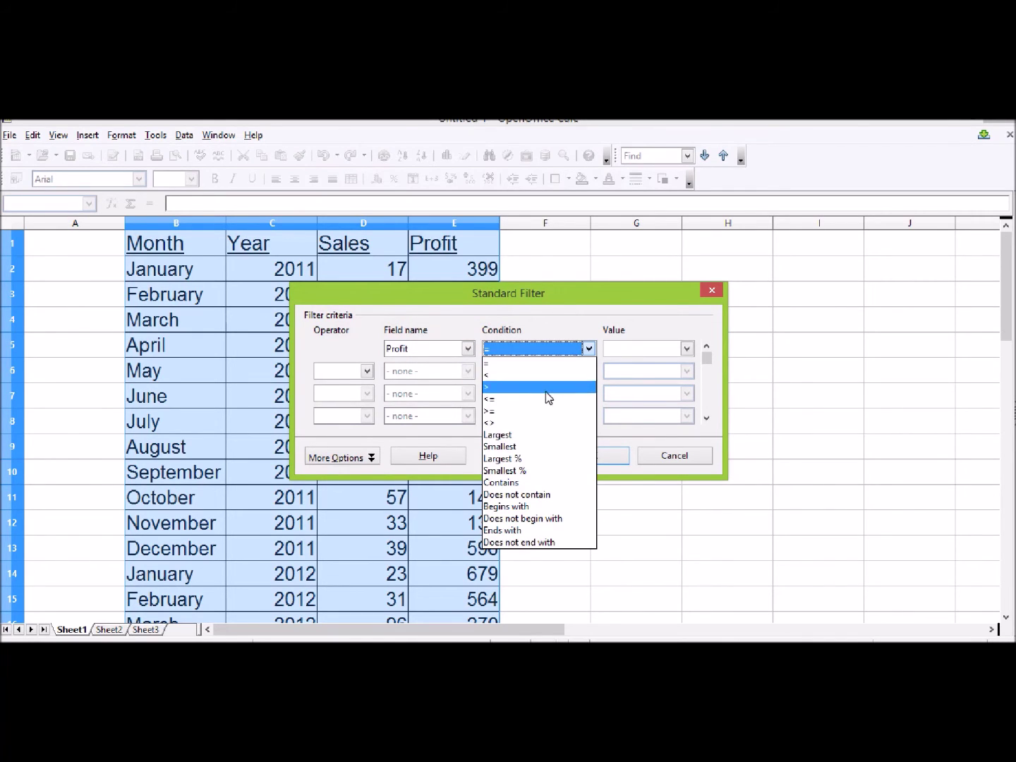
click(492, 414)
click(607, 349)
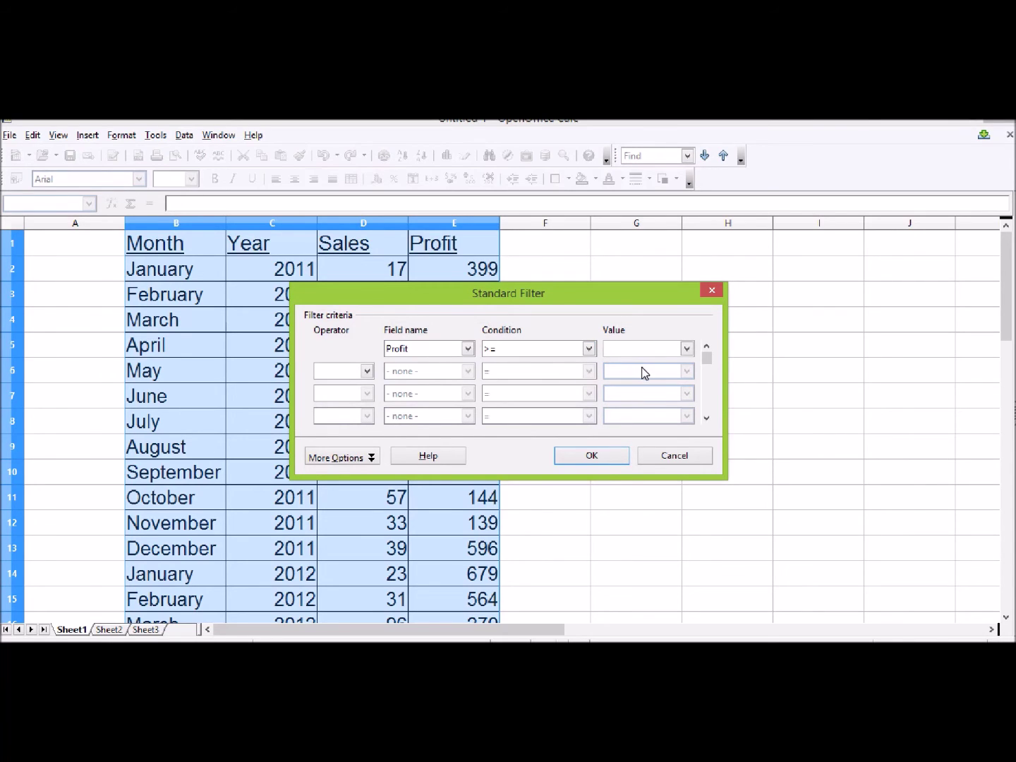
text(400)
Add a second condition combined with AND: Year = 2013.
click(366, 371)
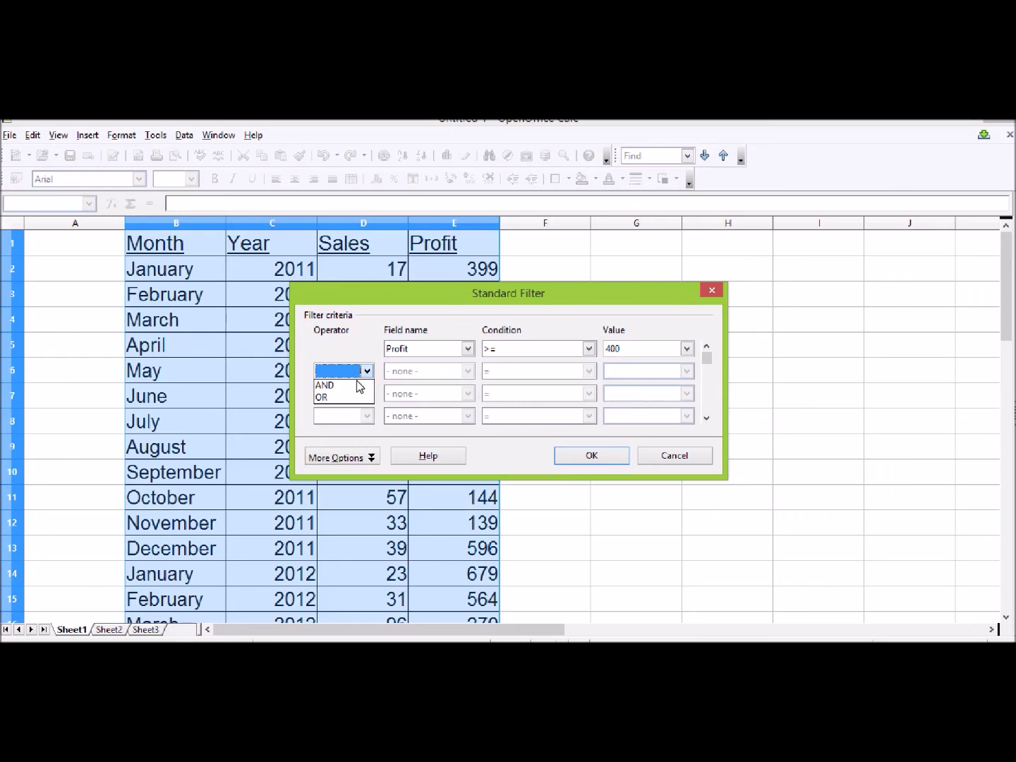
click(351, 387)
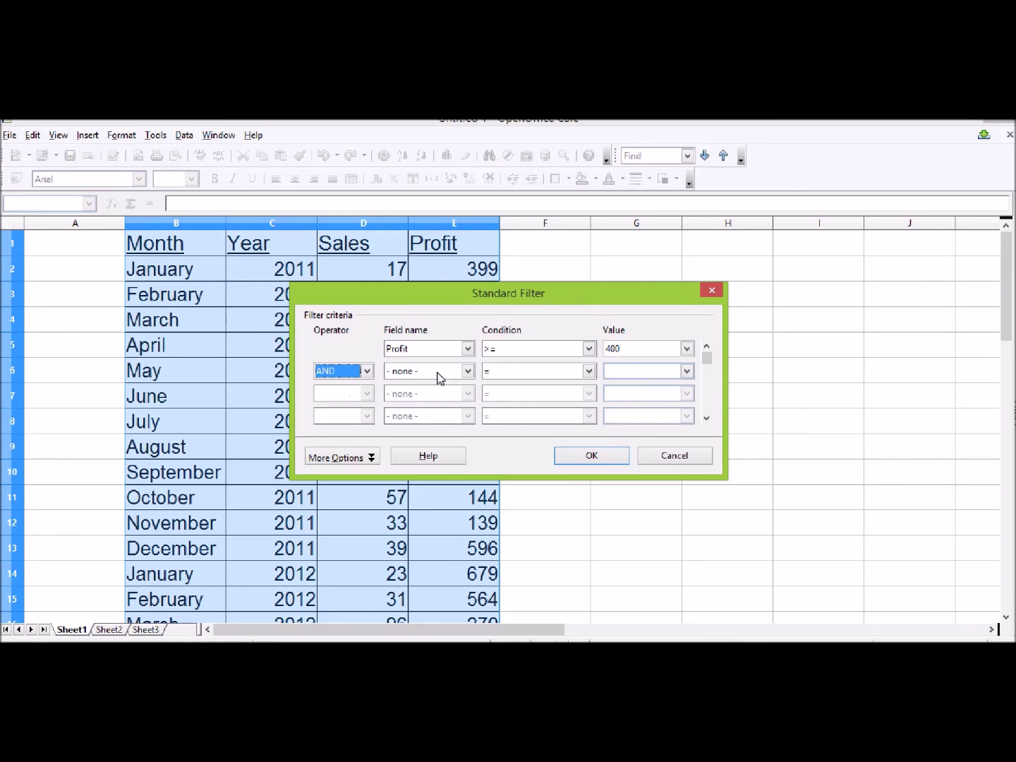
click(466, 371)
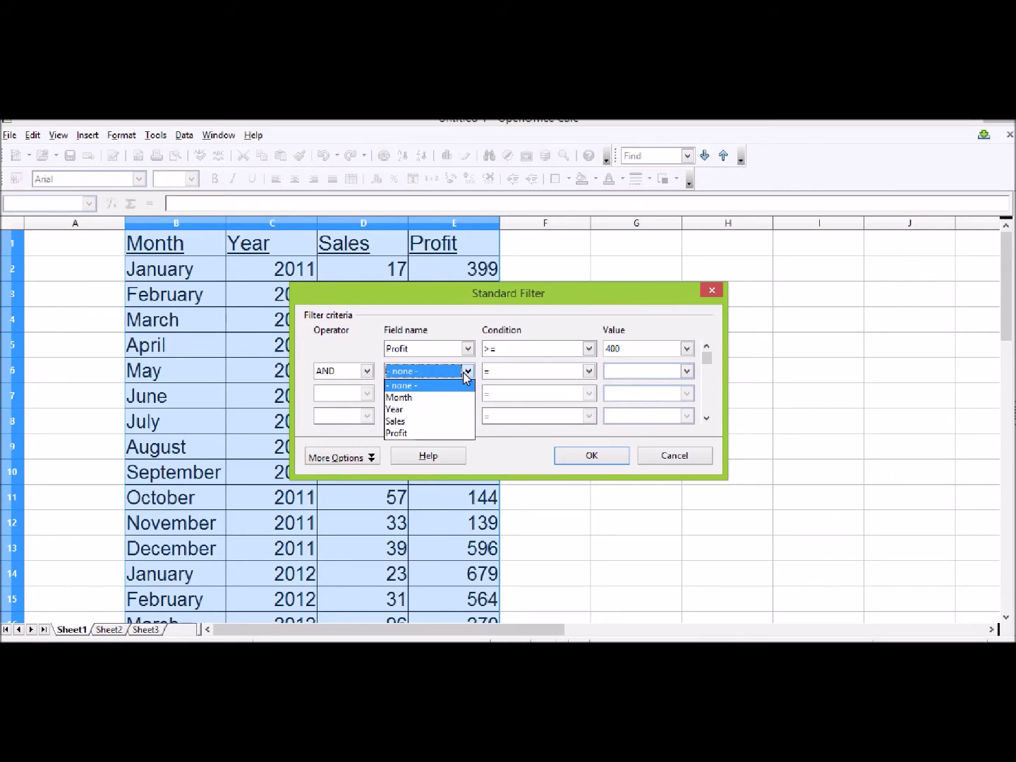
click(417, 409)
click(640, 370)
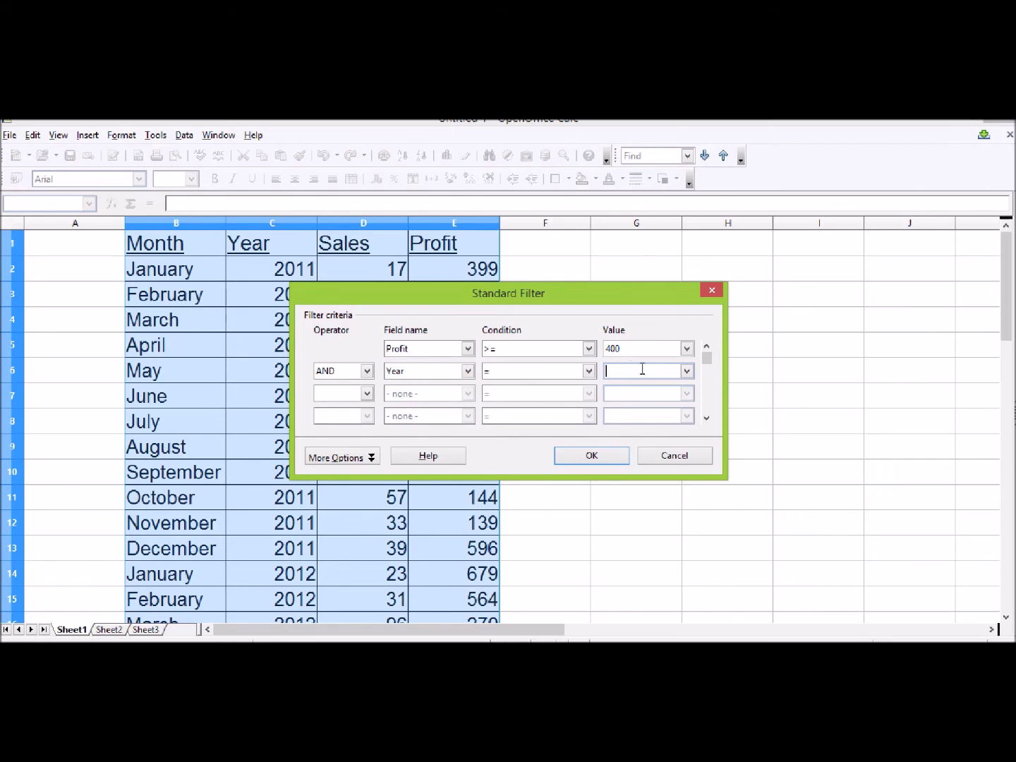
text(2013)
Apply the Profit >= 400 AND Year = 2013 filter, then reselect B1:E37.
click(599, 456)
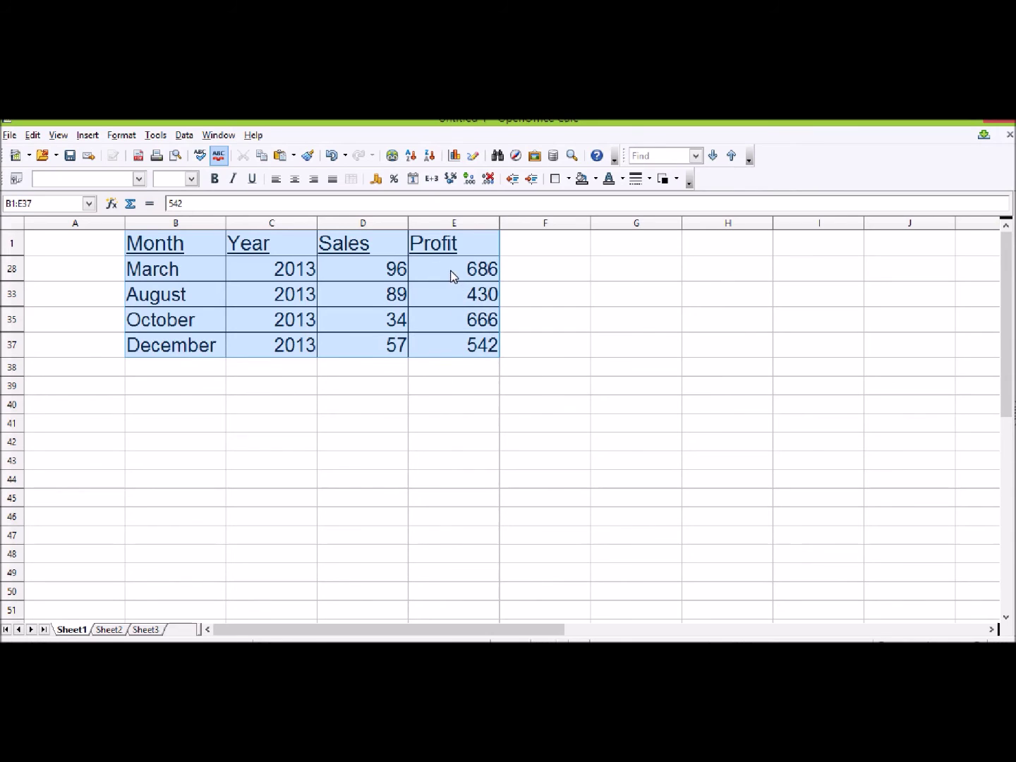
click(412, 373)
drag(438, 353, 185, 259)
Clear the Standard Filter by setting Field name to none, showing all rows.
click(184, 135)
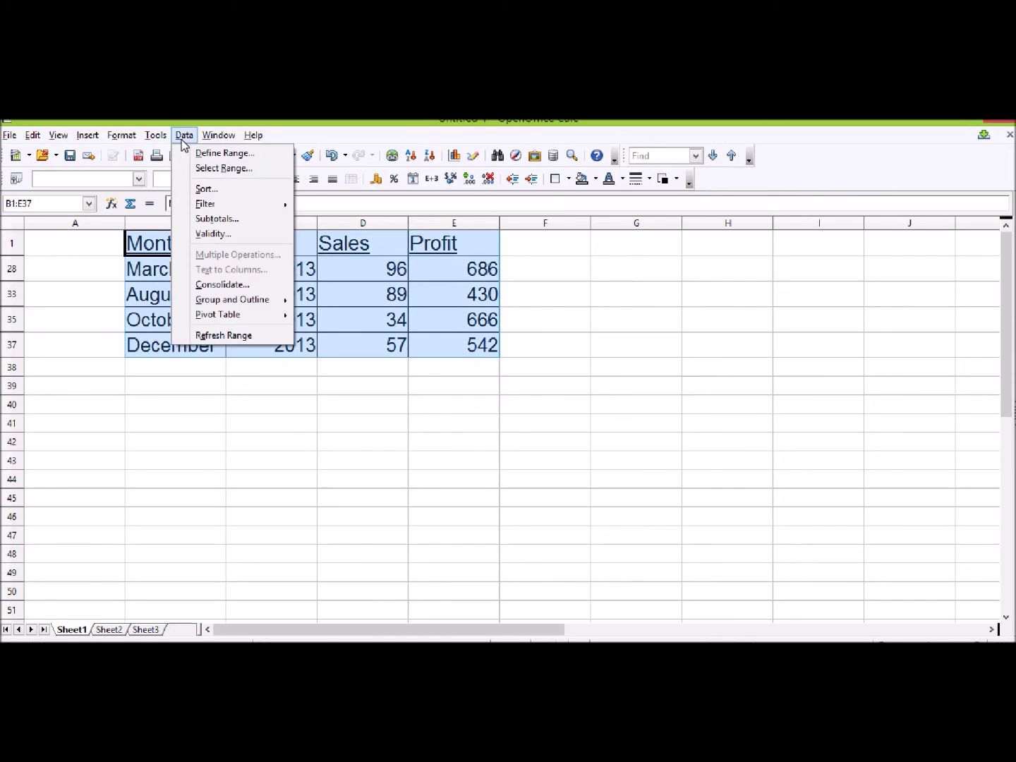
mouse_move(233, 204)
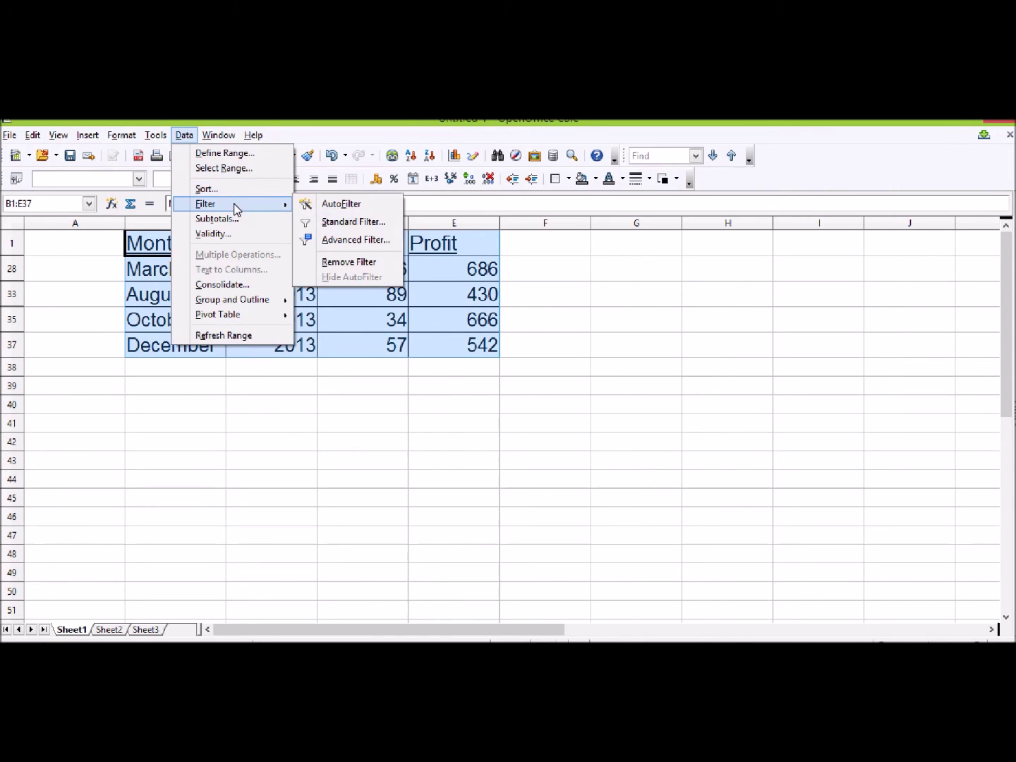
click(363, 226)
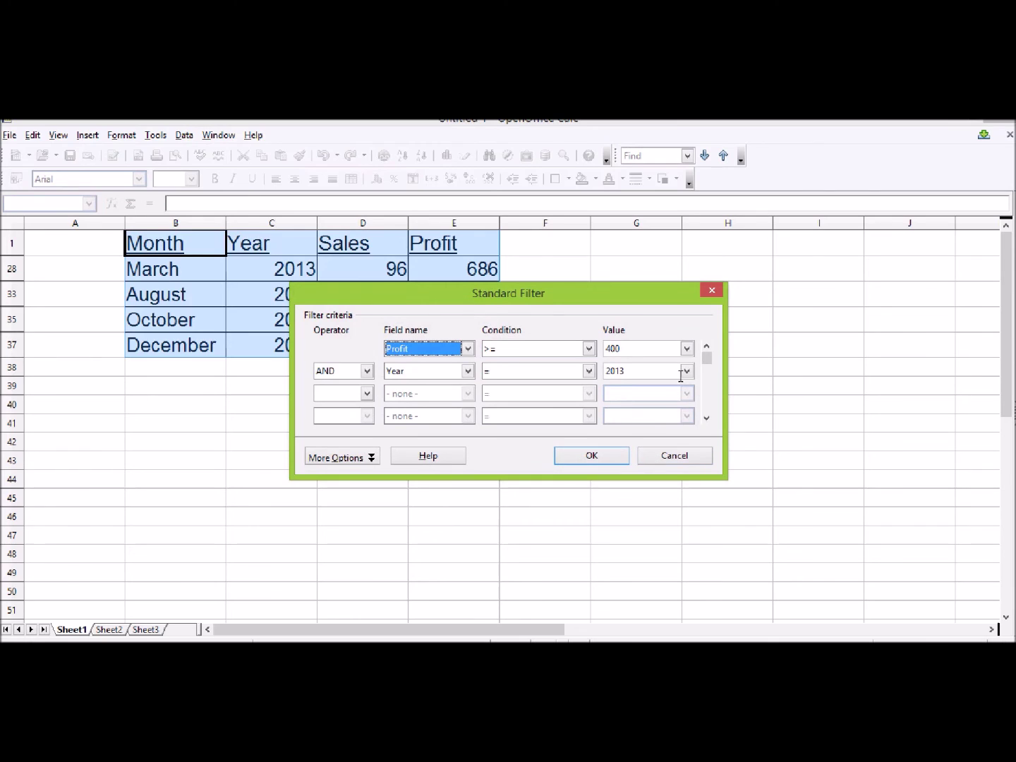
click(467, 348)
click(415, 365)
click(590, 456)
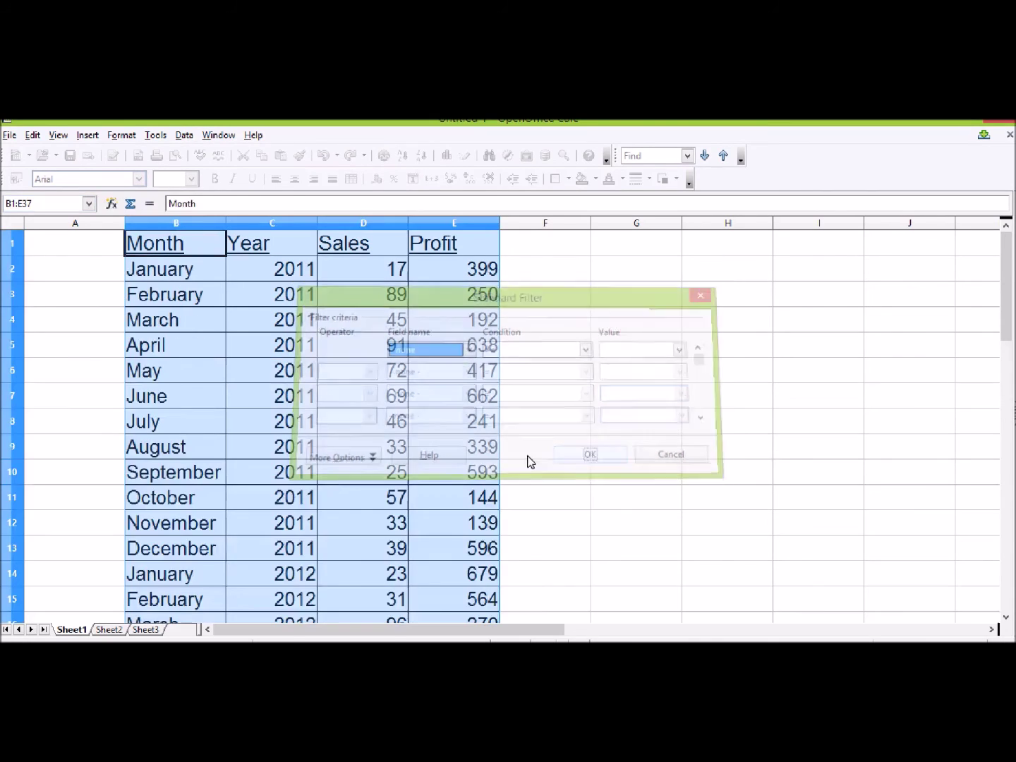
double_click(185, 135)
Switch AutoFilter back on for the table headers.
click(184, 136)
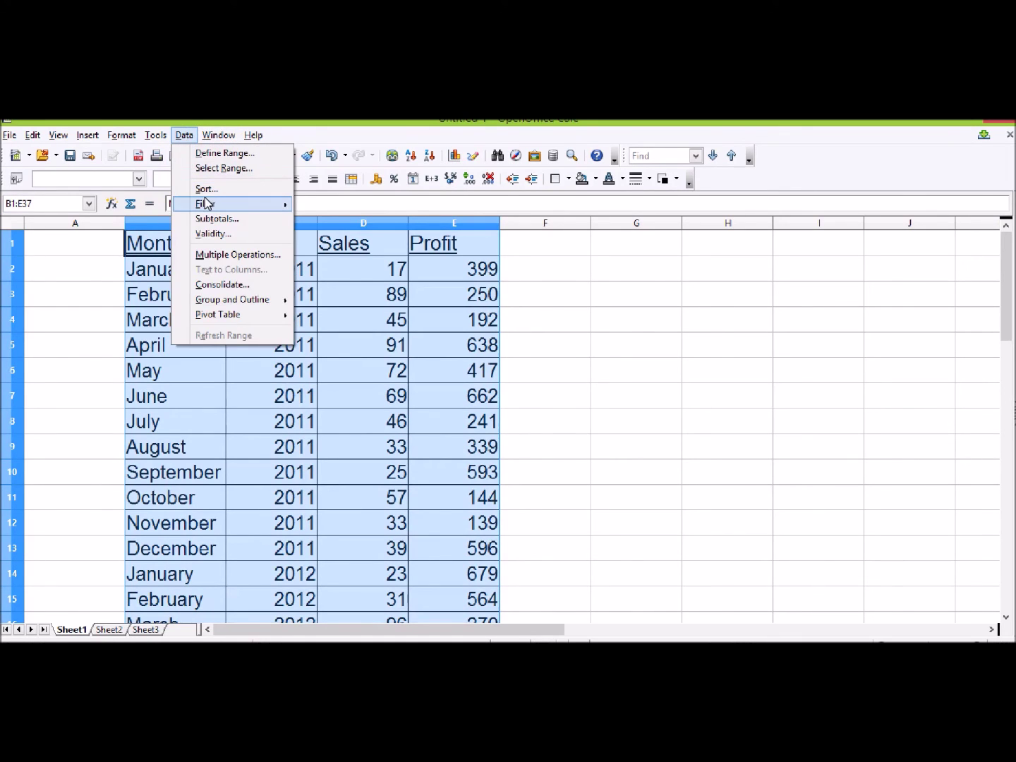
mouse_move(208, 205)
click(311, 206)
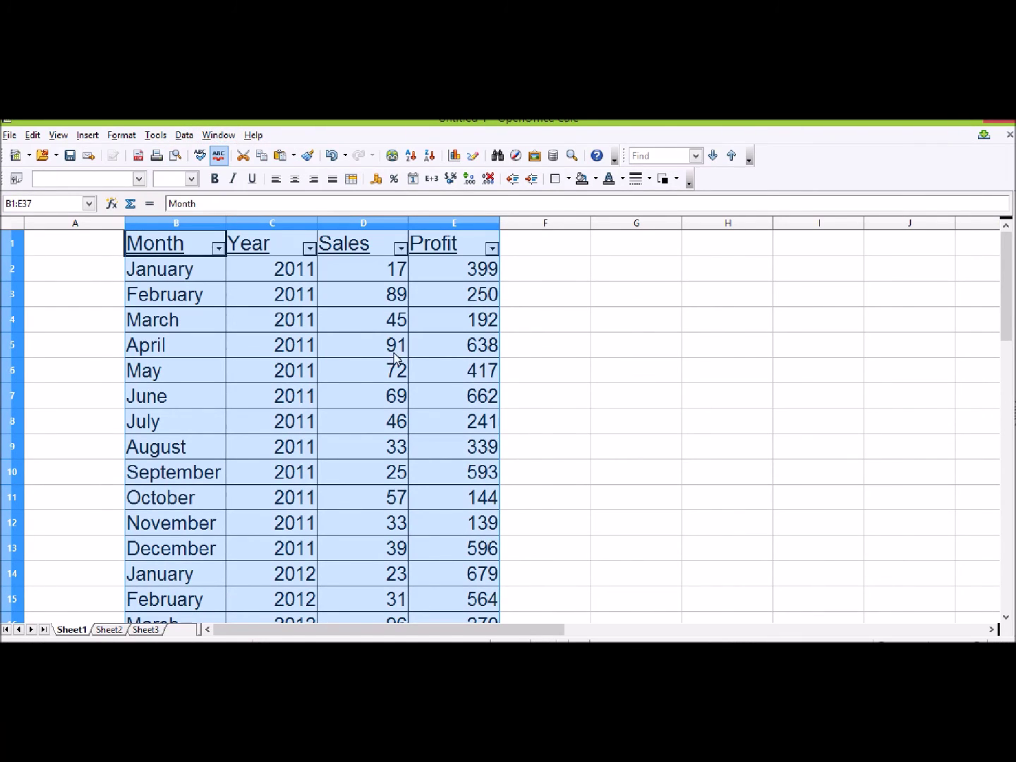
click(552, 304)
Use the Profit dropdown's Standard Filter to keep only rows with Profit >= 400.
click(493, 249)
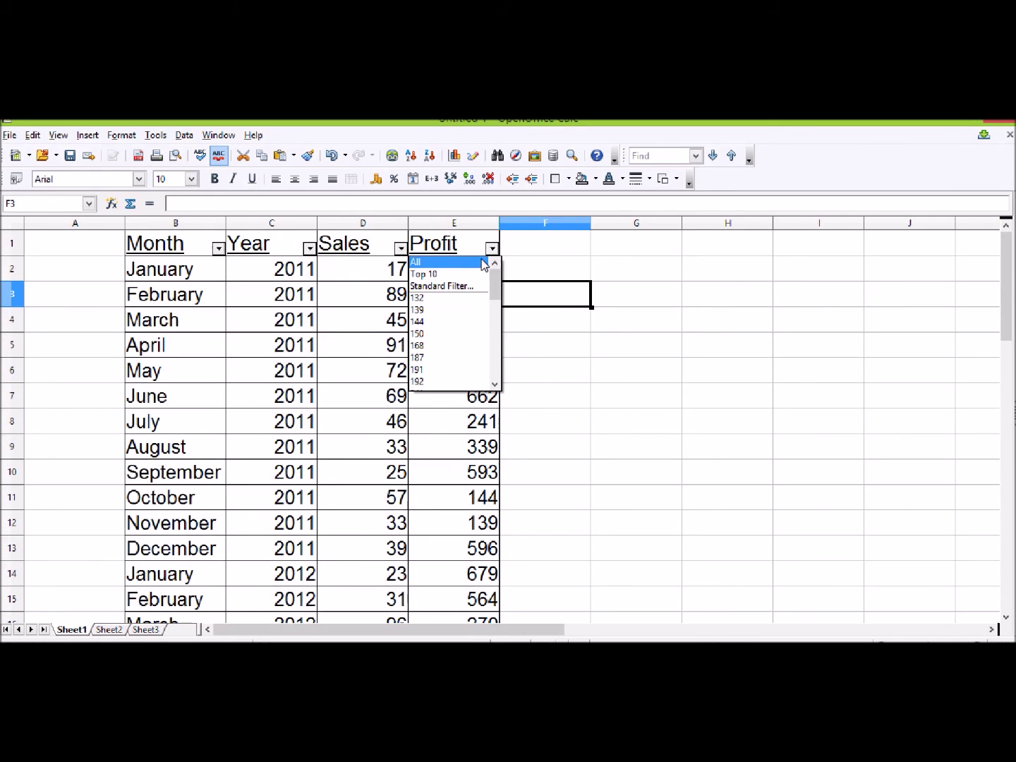
click(458, 287)
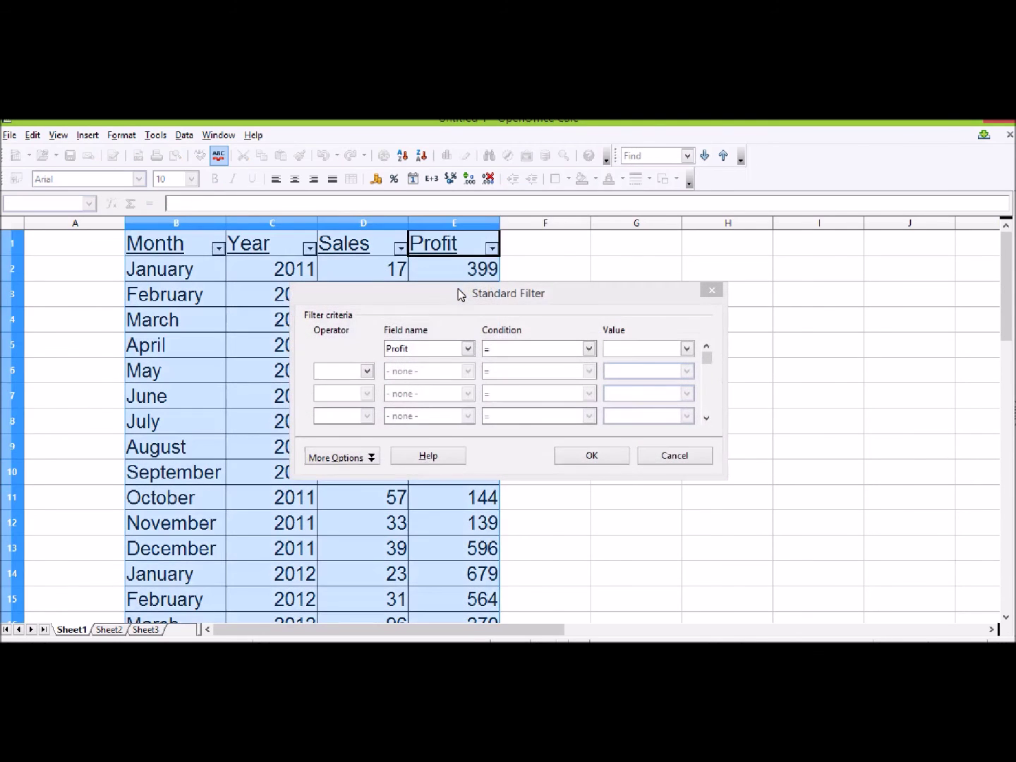
click(614, 347)
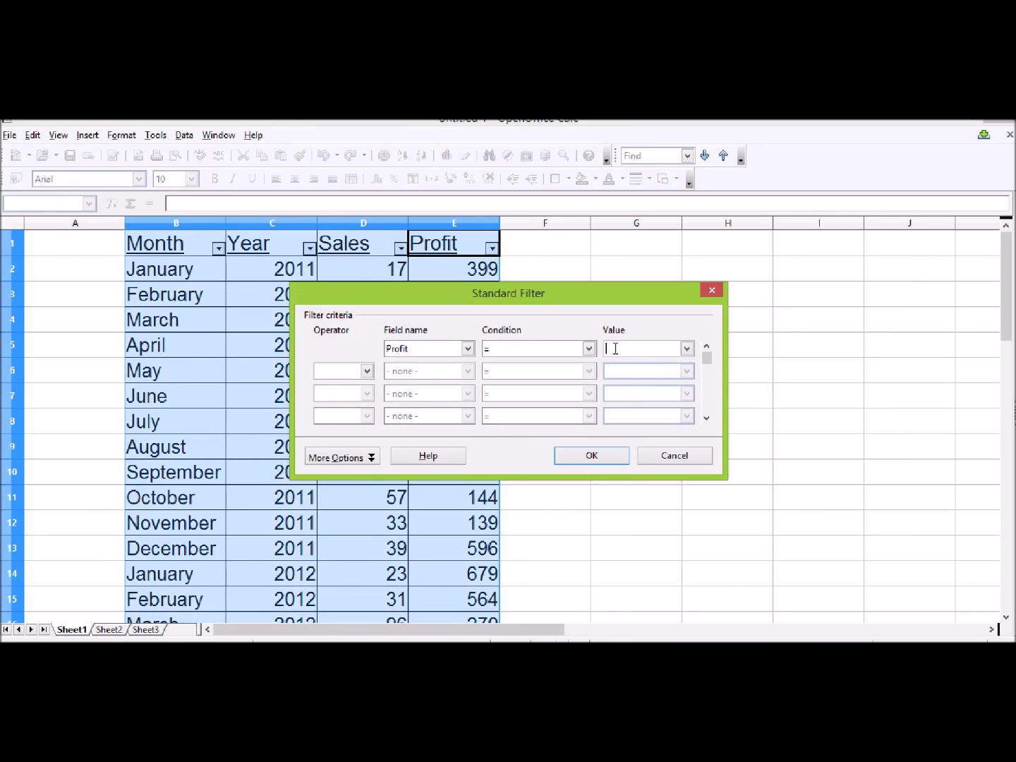
text(400)
click(588, 347)
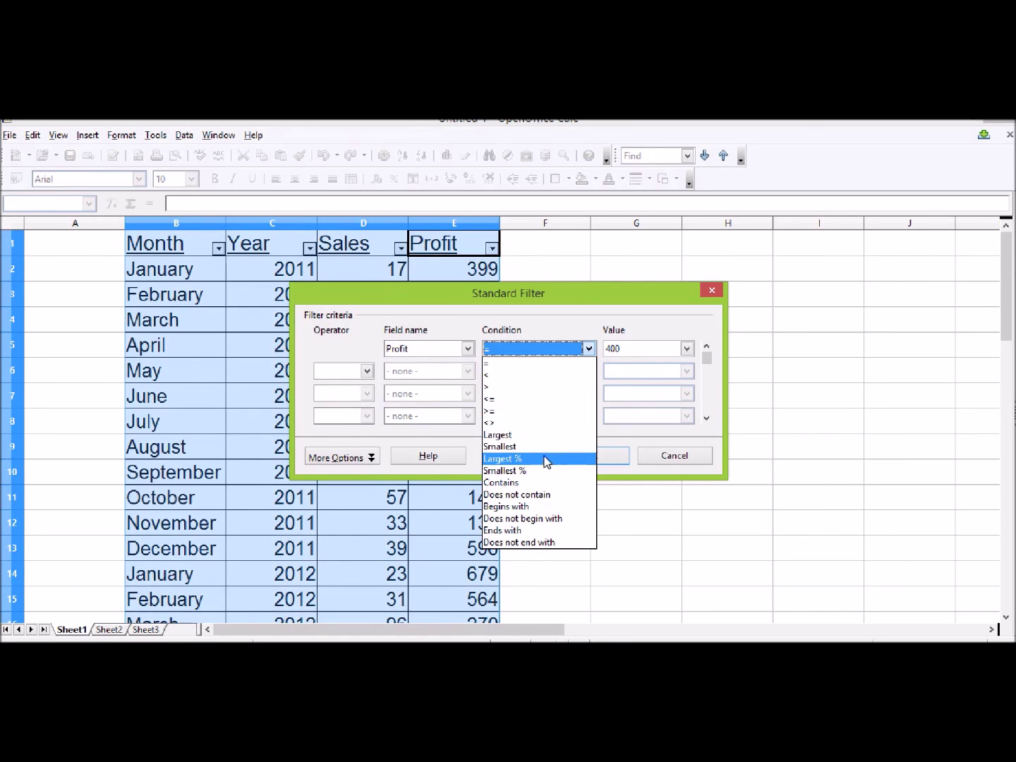
click(524, 411)
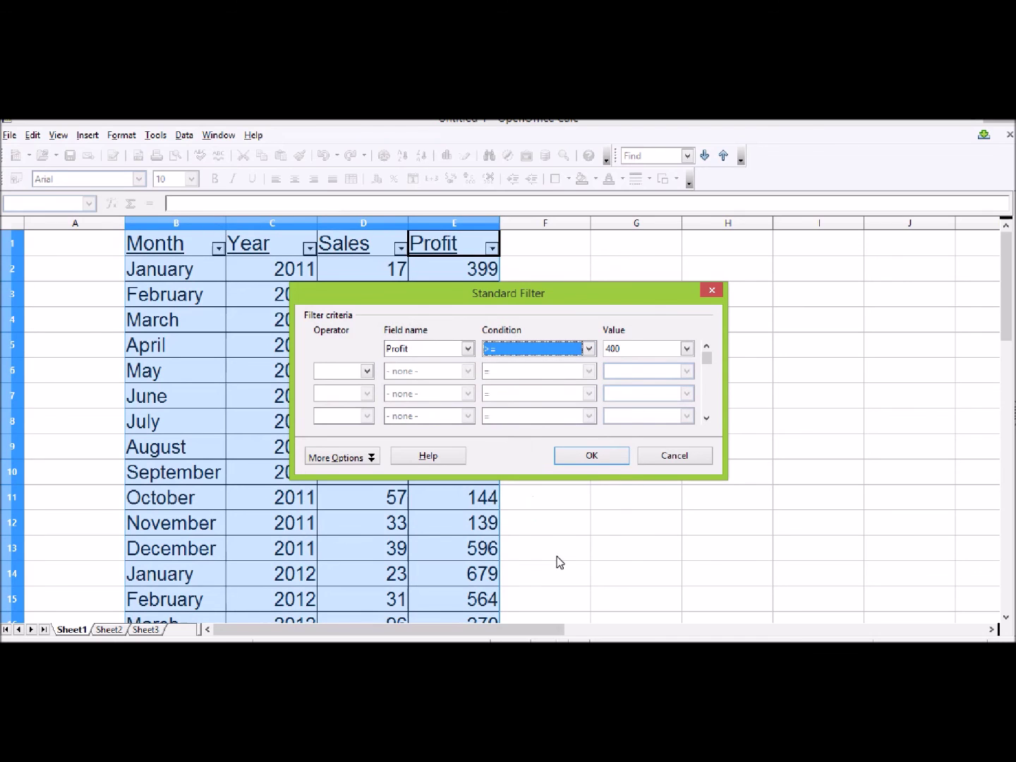
click(593, 456)
Review the rows with Profit of 400 or more, then reset the Profit AutoFilter to All.
scroll(534, 338, down, 3)
scroll(532, 334, up, 3)
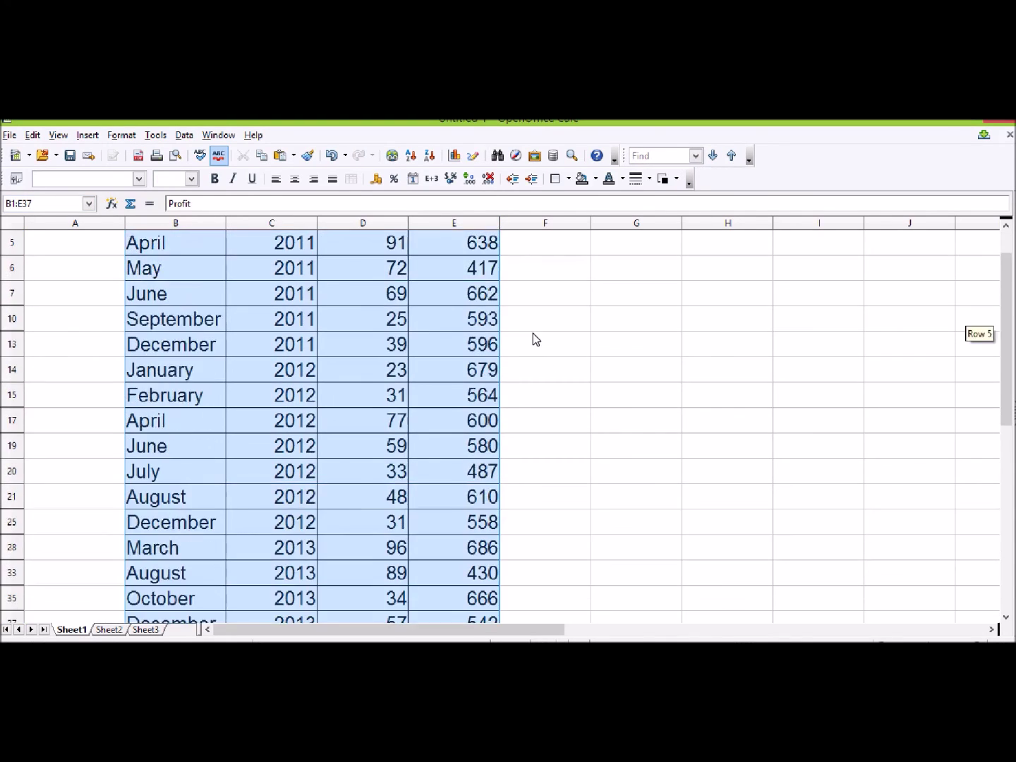
scroll(327, 349, down, 3)
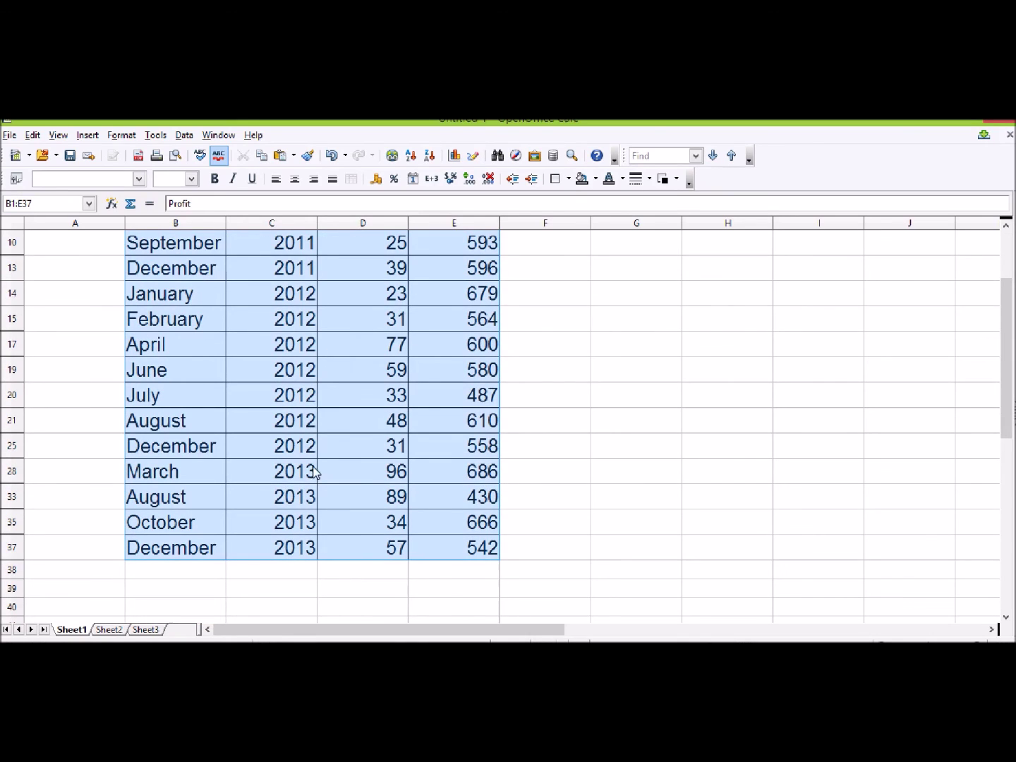
scroll(353, 534, up, 3)
click(552, 250)
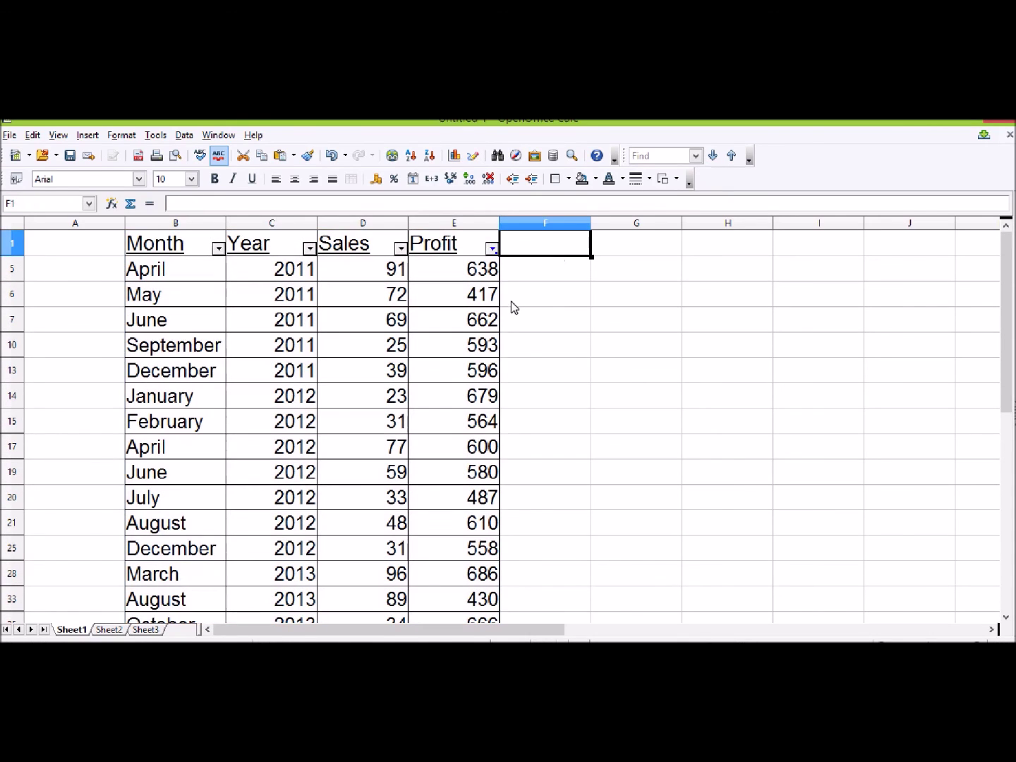
click(492, 250)
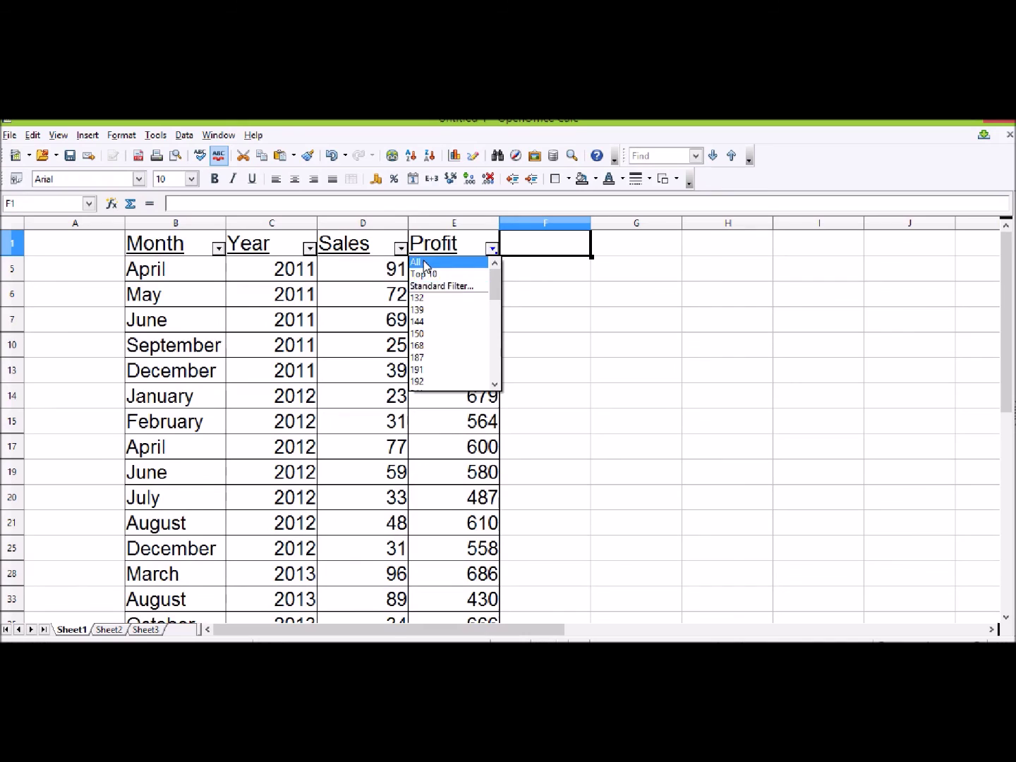
click(424, 264)
click(601, 265)
click(558, 249)
scroll(134, 346, down, 9)
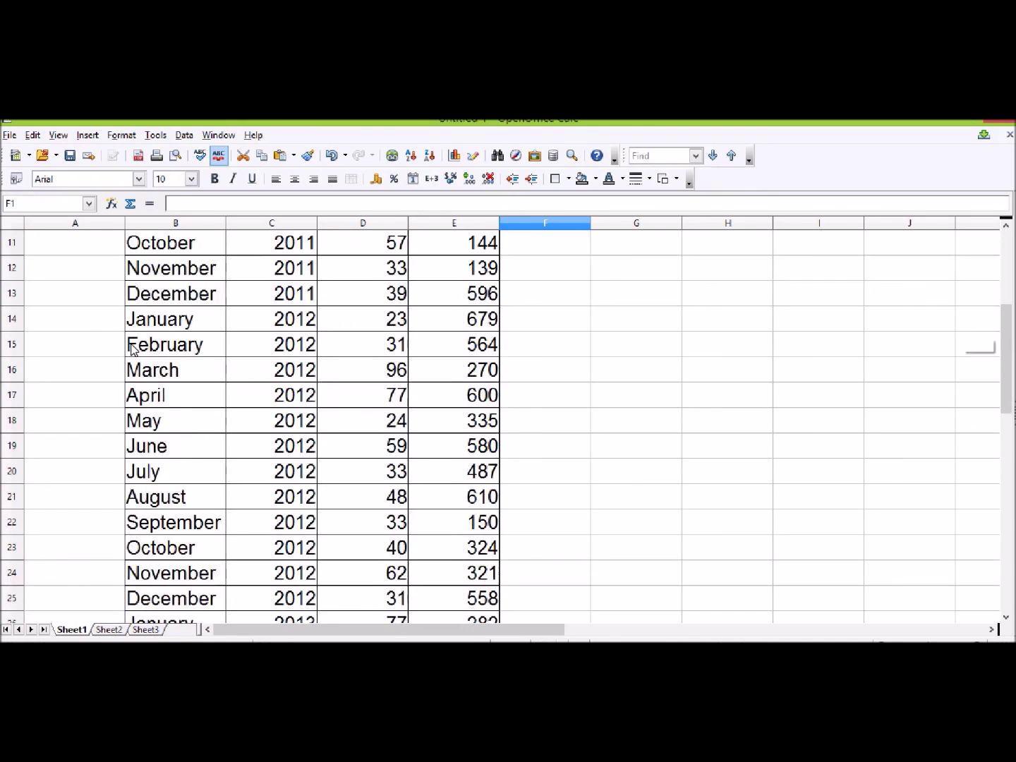
scroll(134, 349, up, 9)
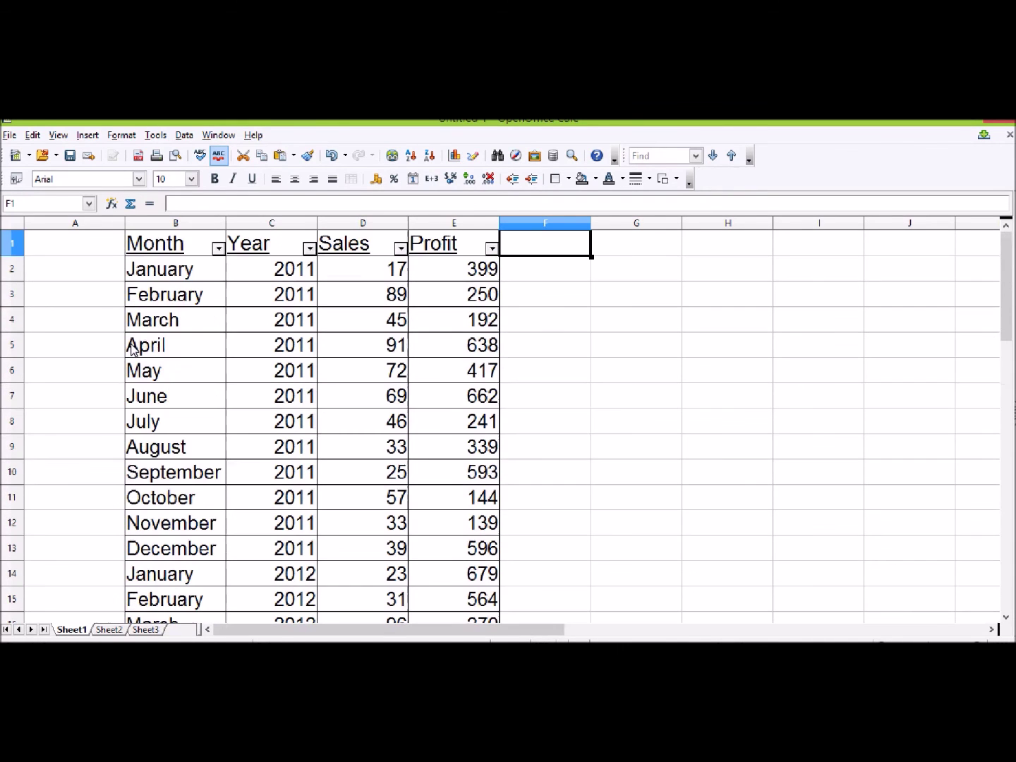